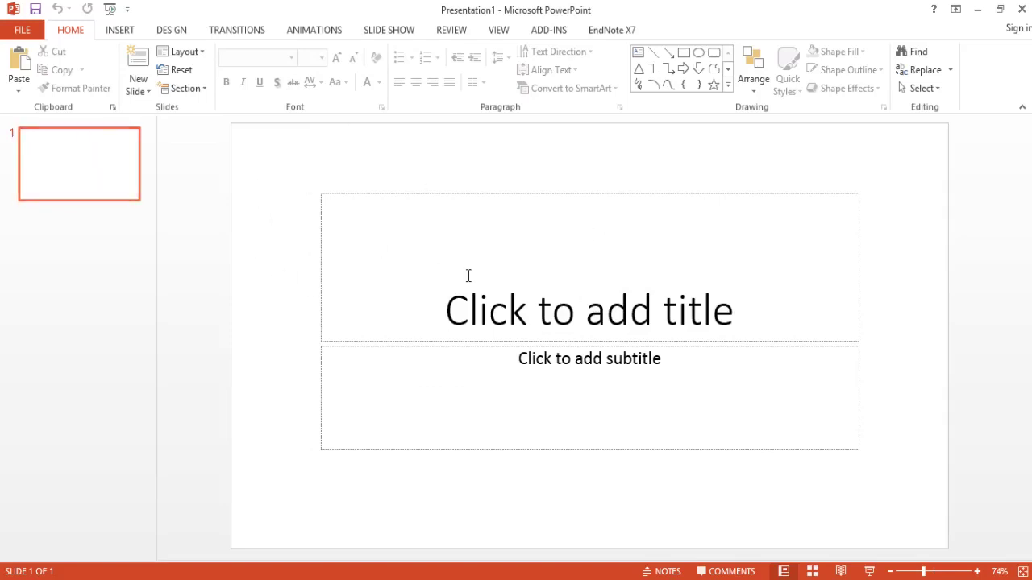
# Step: Delete the title and subtitle placeholders from the first slide
pyautogui.click(319, 266)
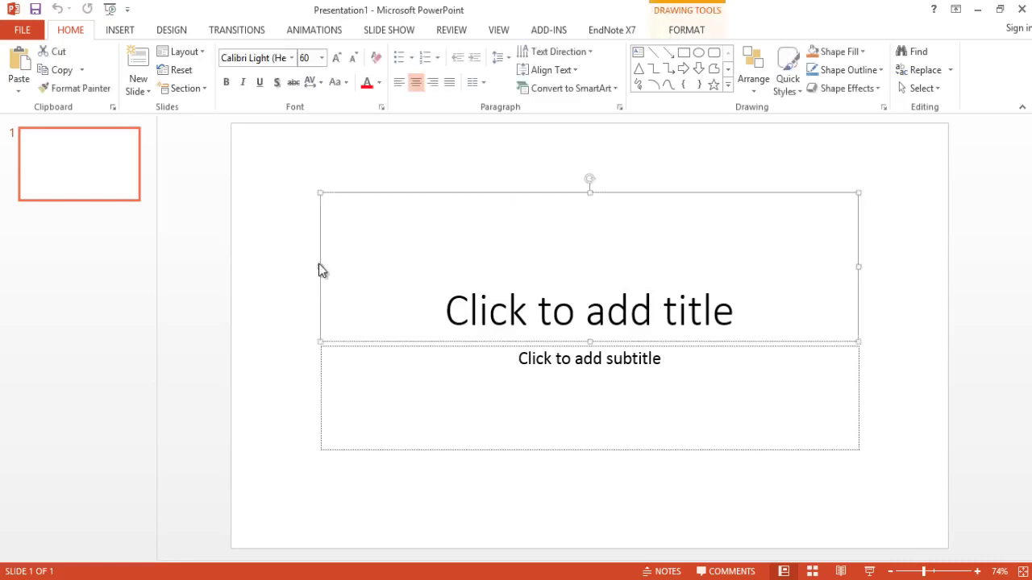
pyautogui.press('Delete')
pyautogui.click(320, 367)
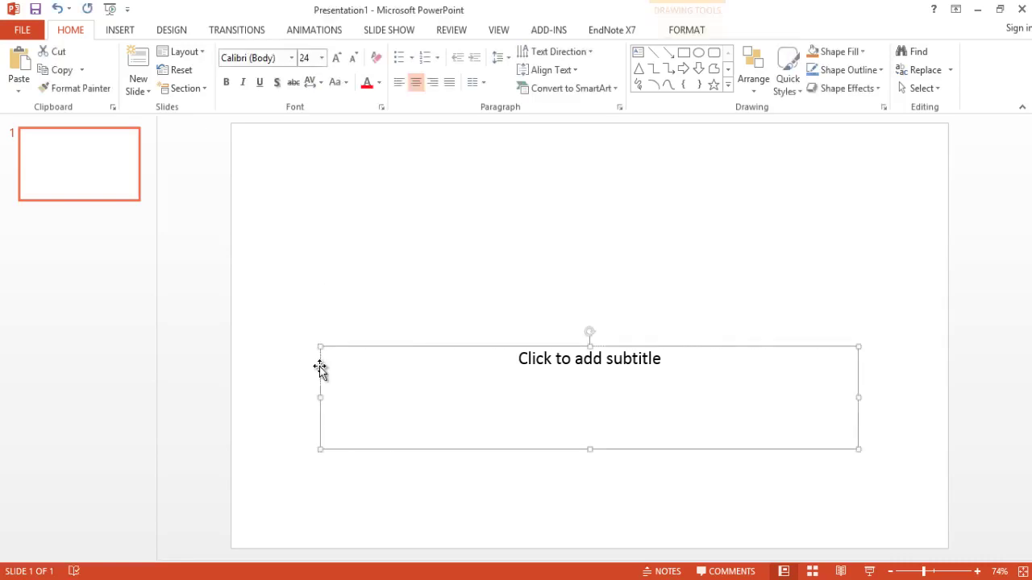
pyautogui.press('Delete')
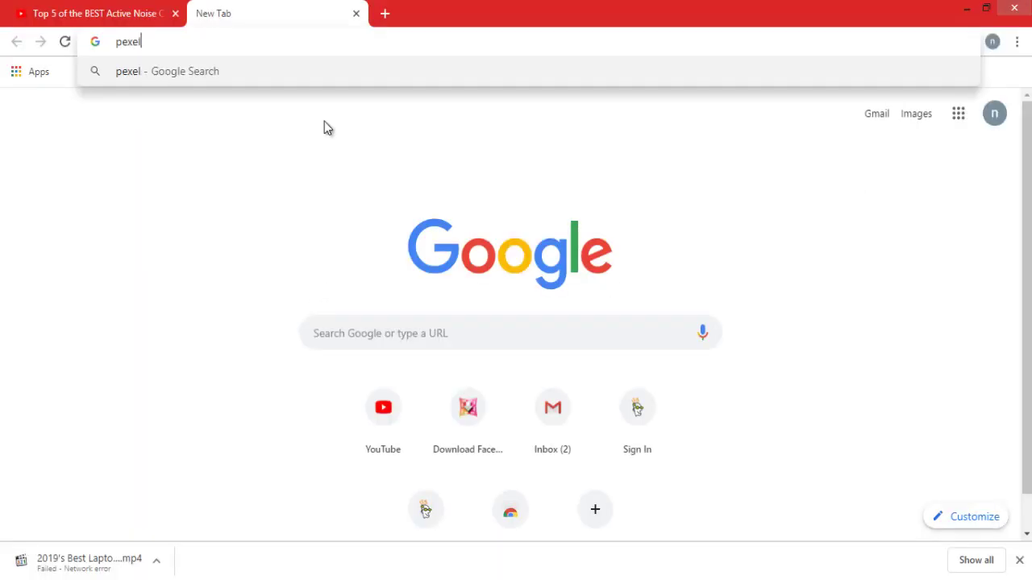
# Step: Go to pexels.com and scroll through its home page
pyautogui.write('s.com')
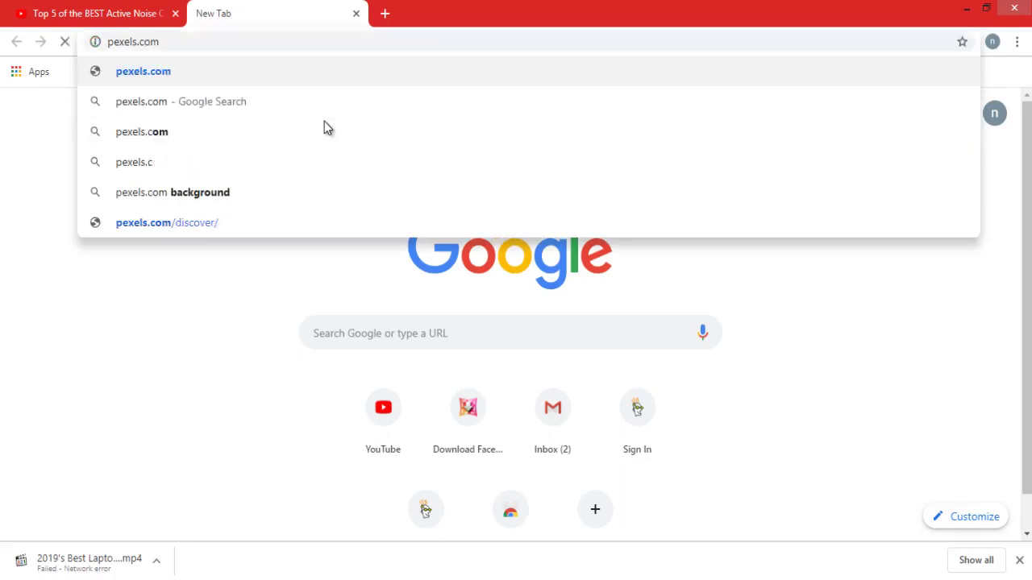
pyautogui.press('Return')
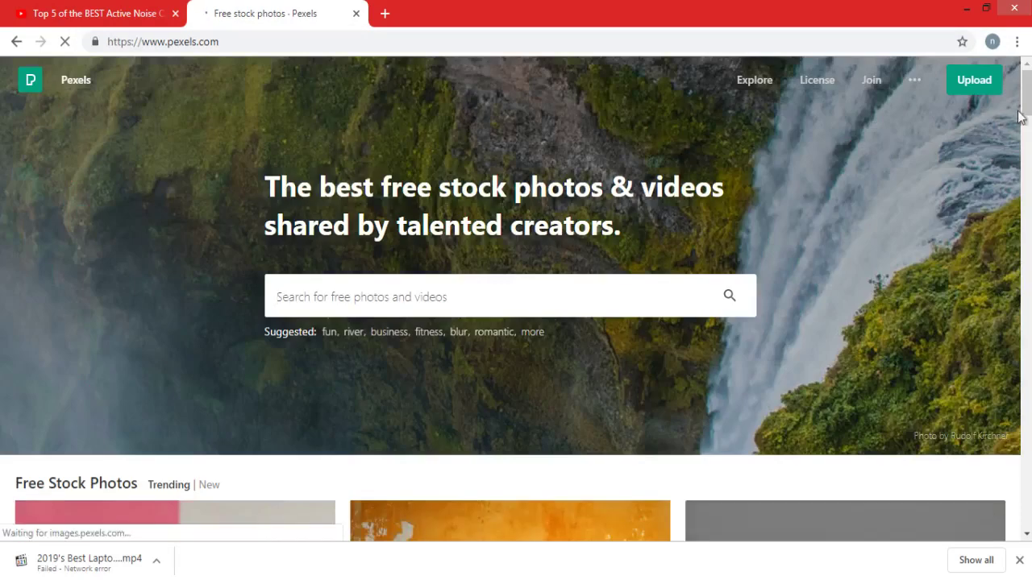
pyautogui.scroll(-1, 324, 128)
pyautogui.scroll(-2, 516, 298)
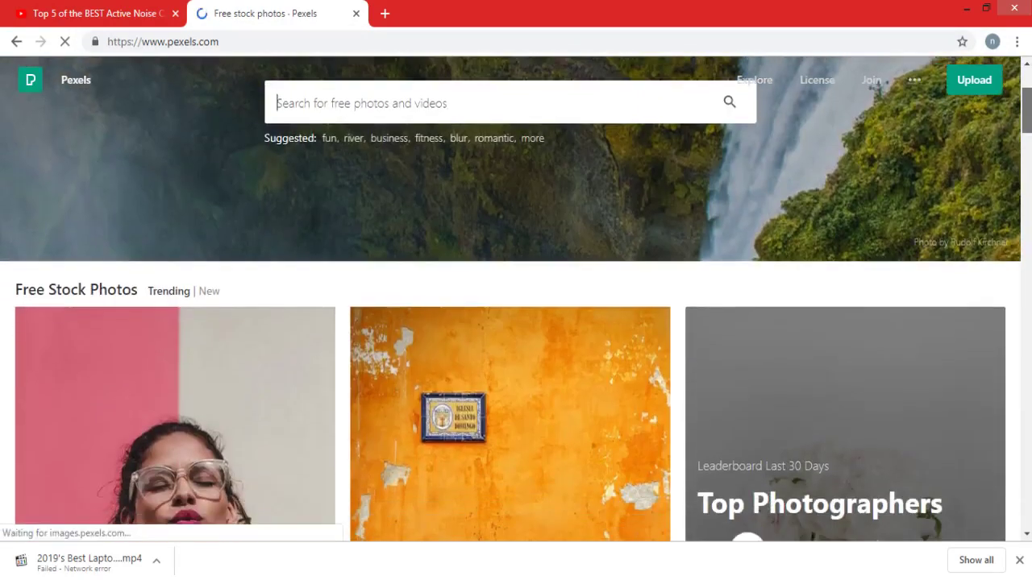
pyautogui.scroll(-8, 516, 299)
pyautogui.scroll(-2, 516, 299)
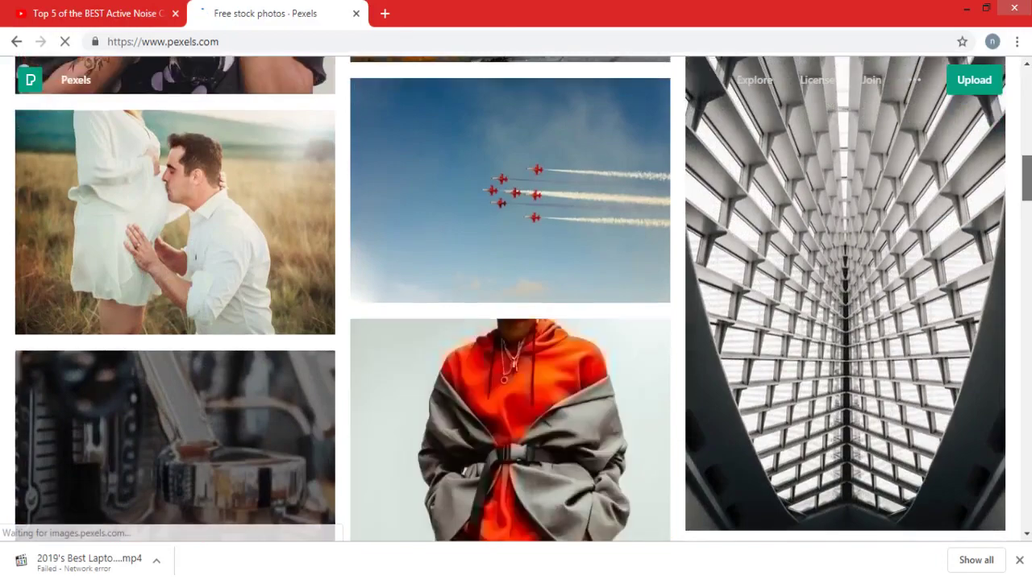
pyautogui.scroll(10, 398, 324)
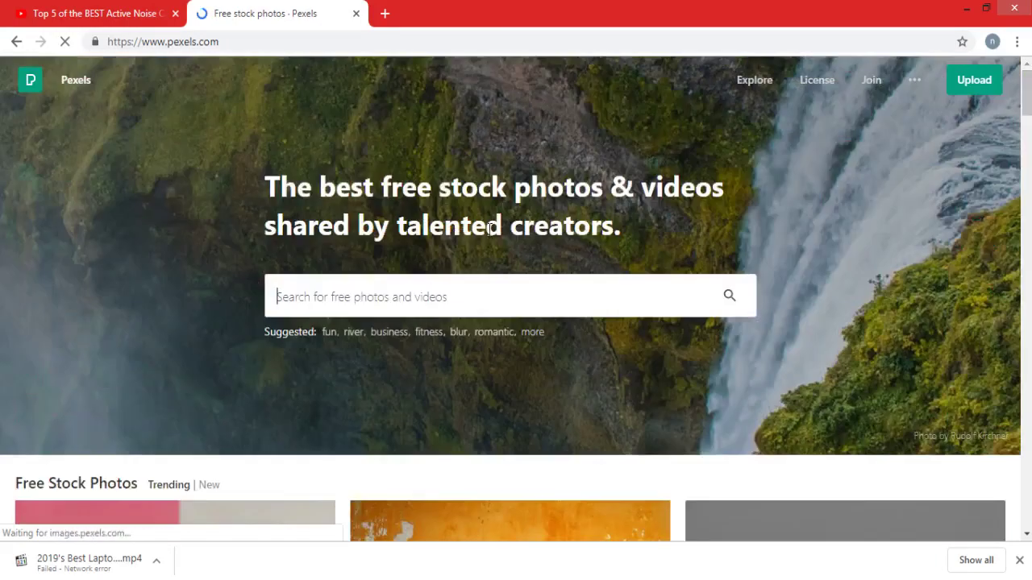
# Step: Search Pexels for 'health' photos, correcting the misspelled search term
pyautogui.click(411, 309)
pyautogui.write('health')
pyautogui.press('BackSpace')
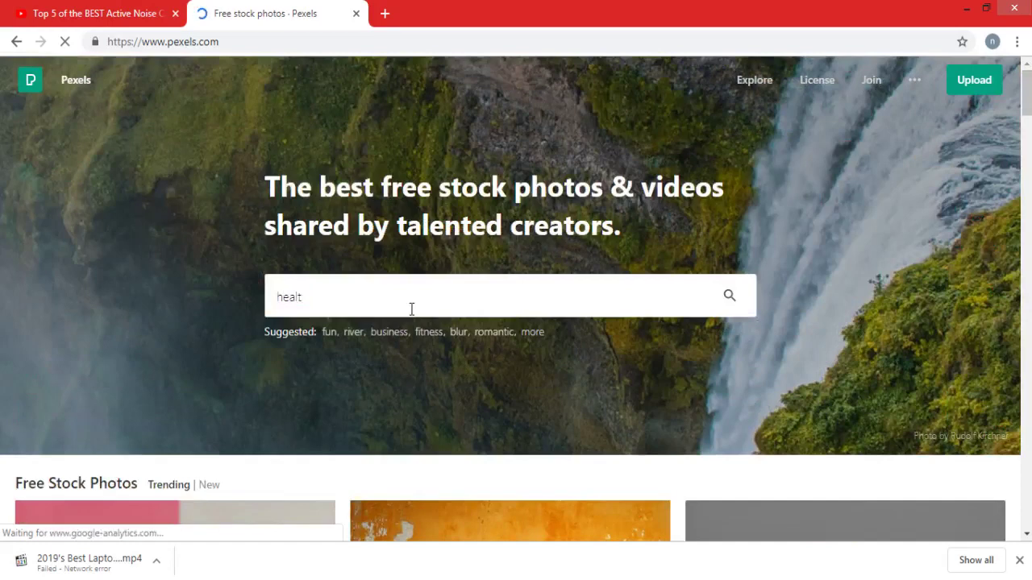
pyautogui.write('h')
pyautogui.press('BackSpace')
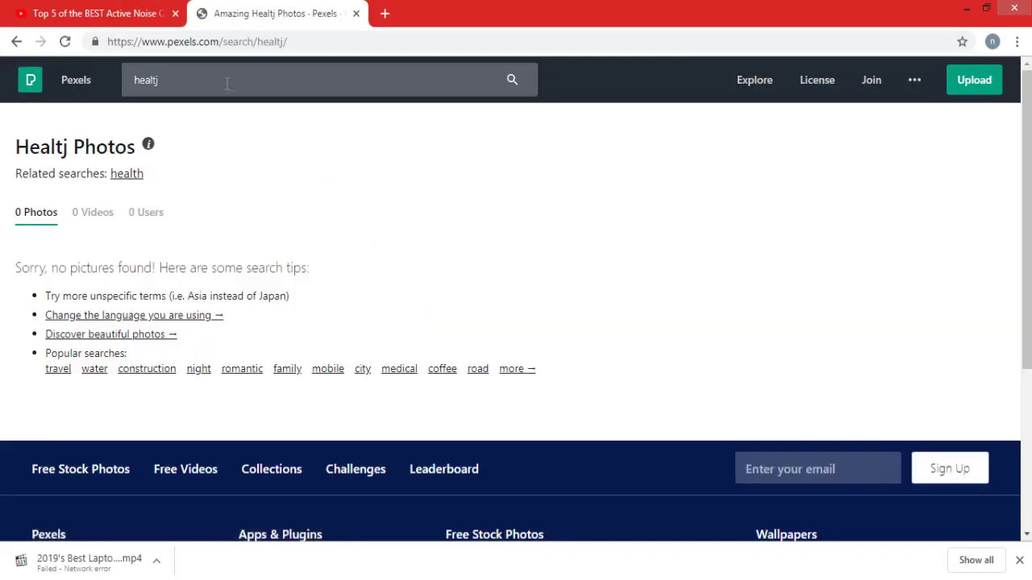
pyautogui.click(199, 84)
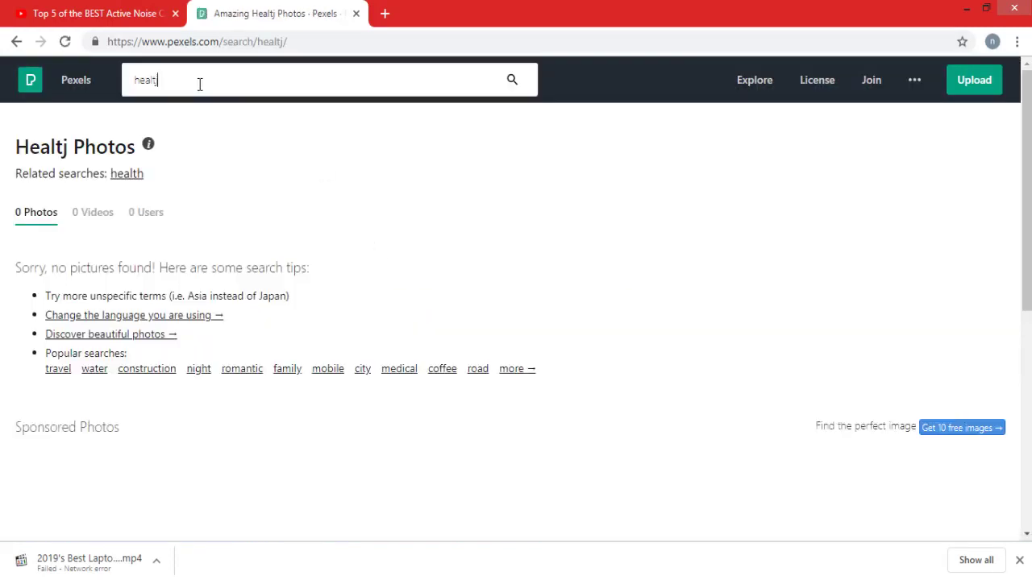
pyautogui.write('h')
pyautogui.press('Return')
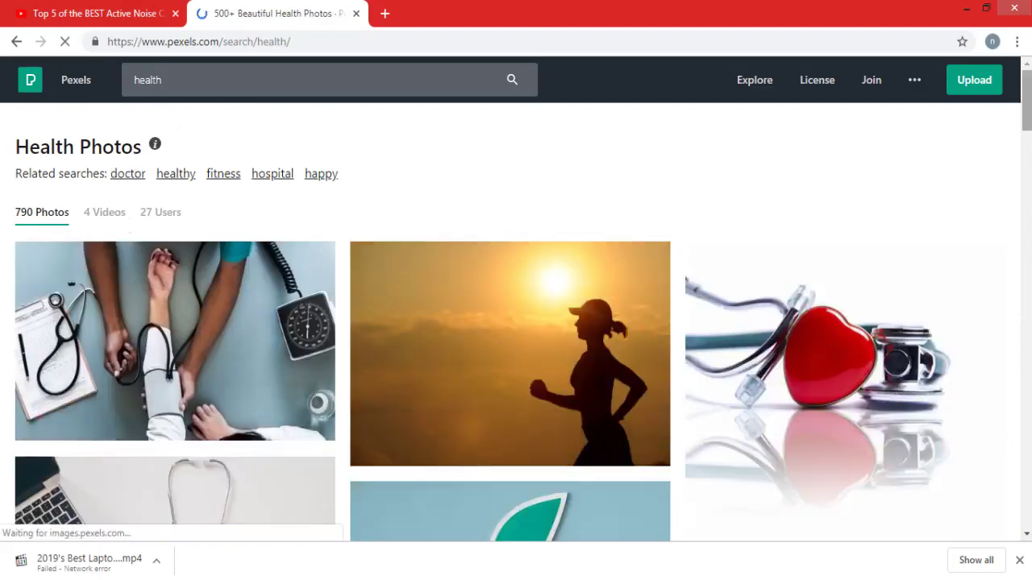
# Step: Open the photo of matcha bowls and a bamboo whisk from the results
pyautogui.scroll(-3, 806, 346)
pyautogui.scroll(-2, 516, 322)
pyautogui.scroll(-3, 516, 323)
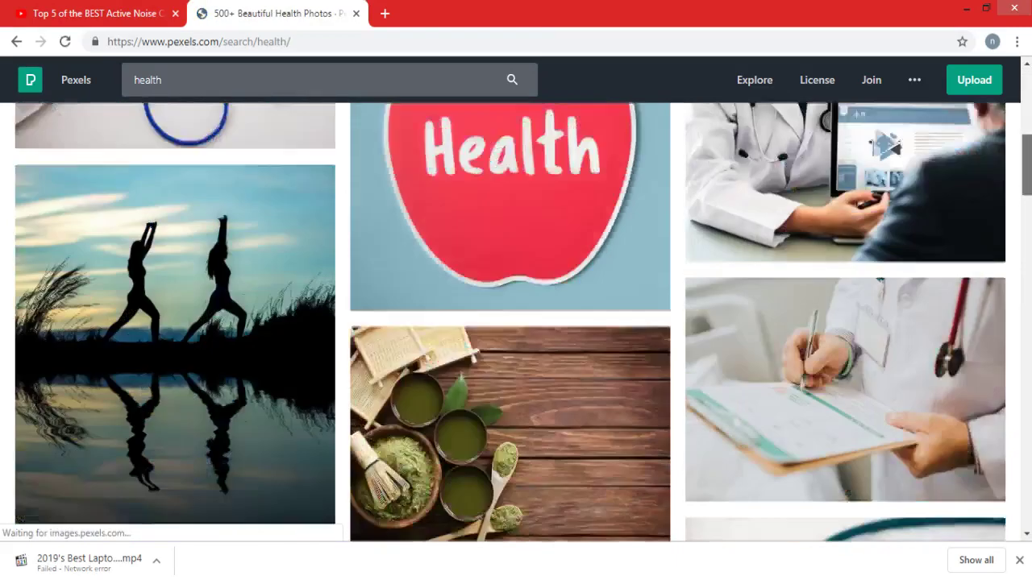
pyautogui.scroll(-1, 516, 322)
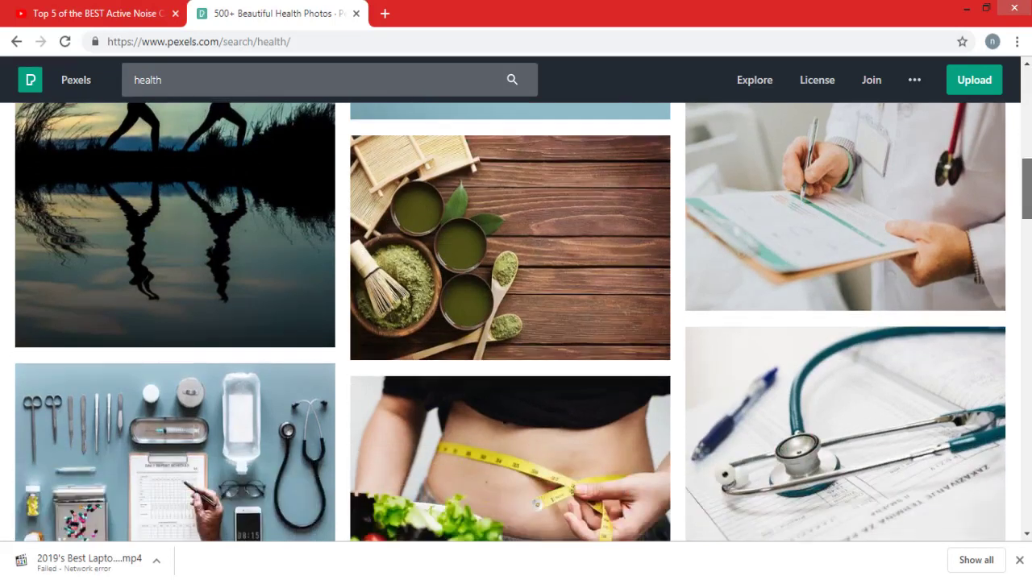
pyautogui.click(576, 234)
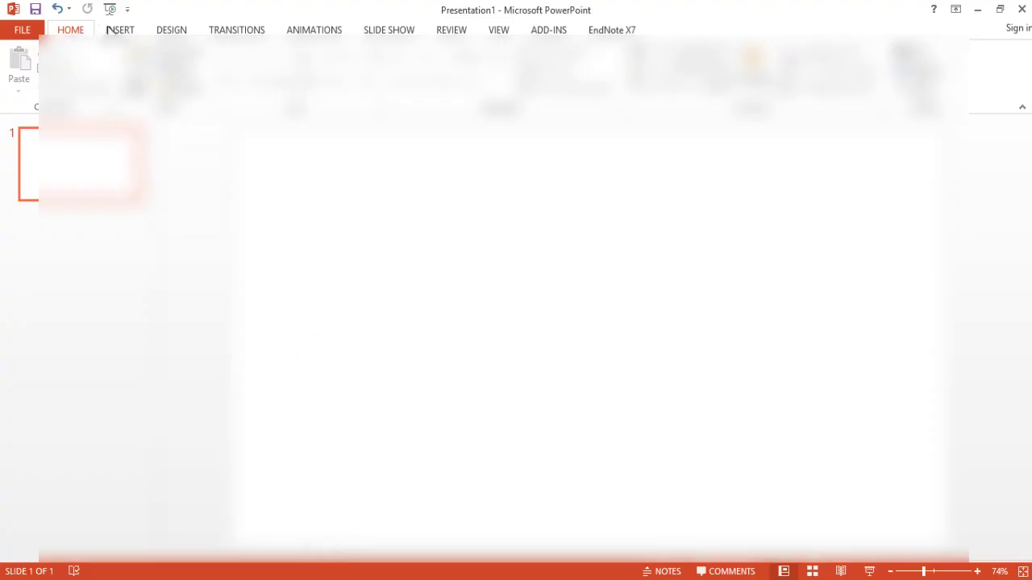
# Step: Insert a picture from a file, browsing to the Desktop folder
pyautogui.click(113, 31)
pyautogui.click(97, 64)
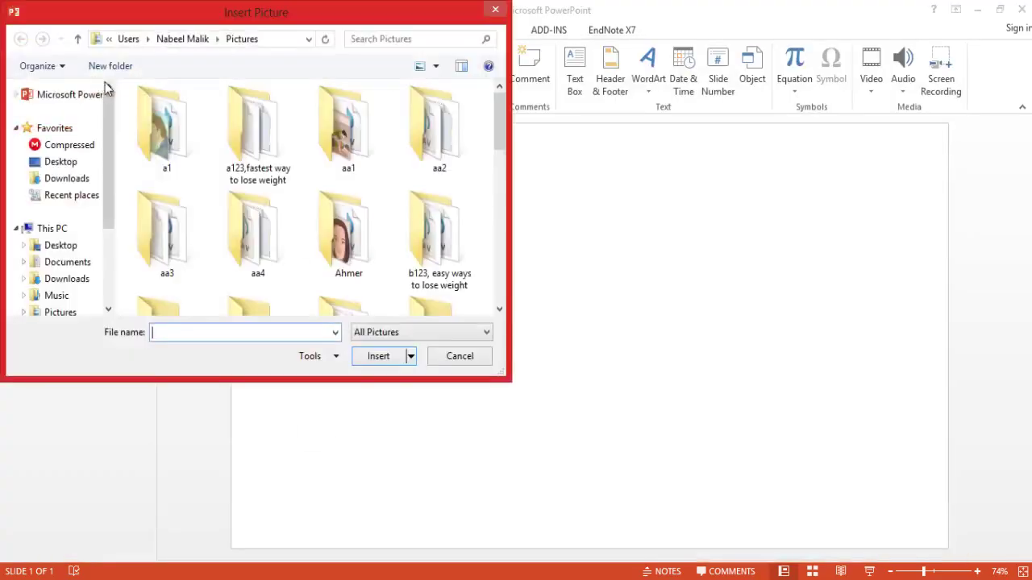
pyautogui.click(66, 165)
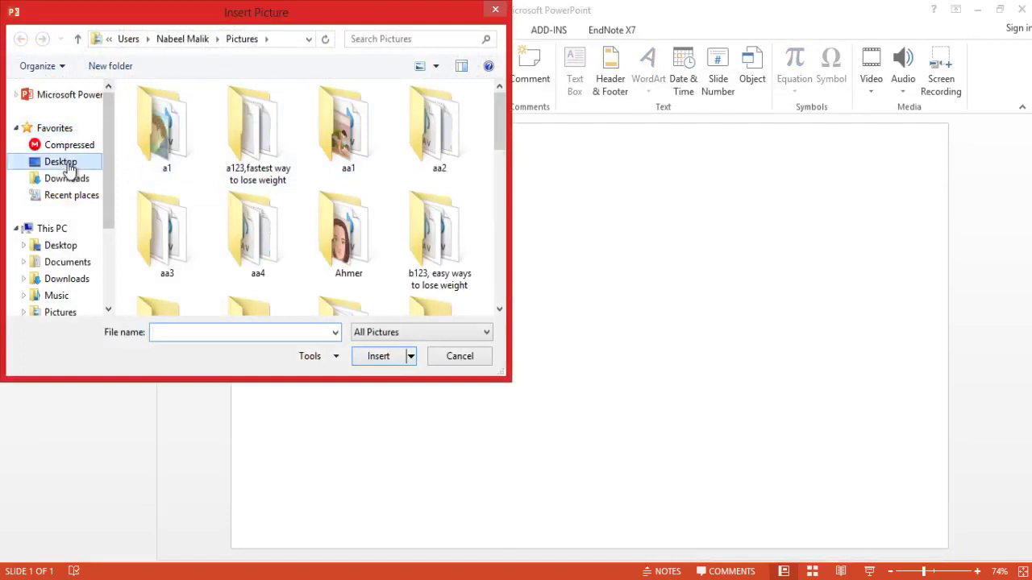
pyautogui.moveTo(500, 106); pyautogui.dragTo(498, 171)
# Step: Insert bamboo-whisk-bowls-color-461428 from Folder pics and stretch it to 7.5" x 11" on the right
pyautogui.doubleClick(270, 201)
pyautogui.doubleClick(194, 149)
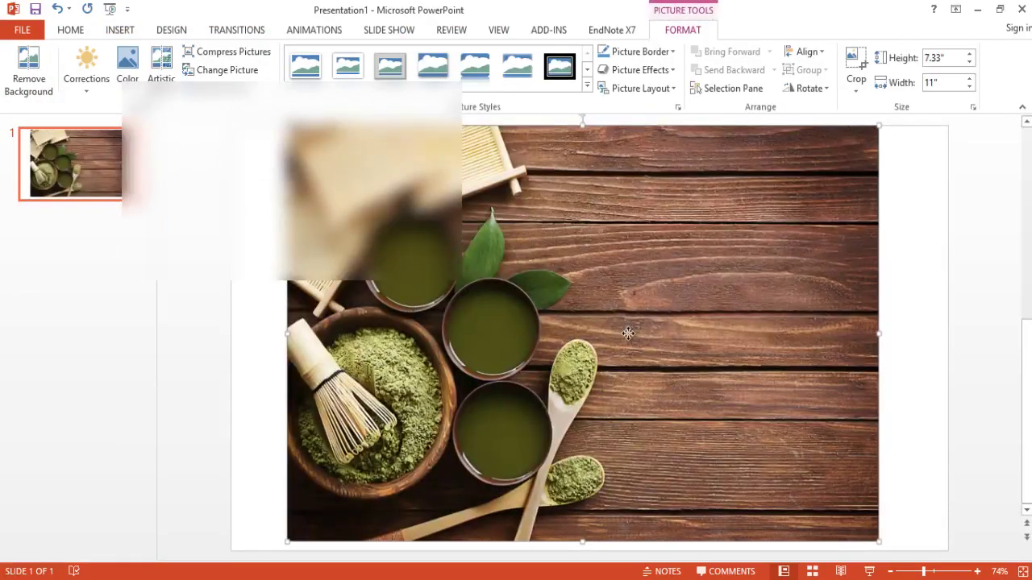
pyautogui.moveTo(621, 330); pyautogui.dragTo(657, 338)
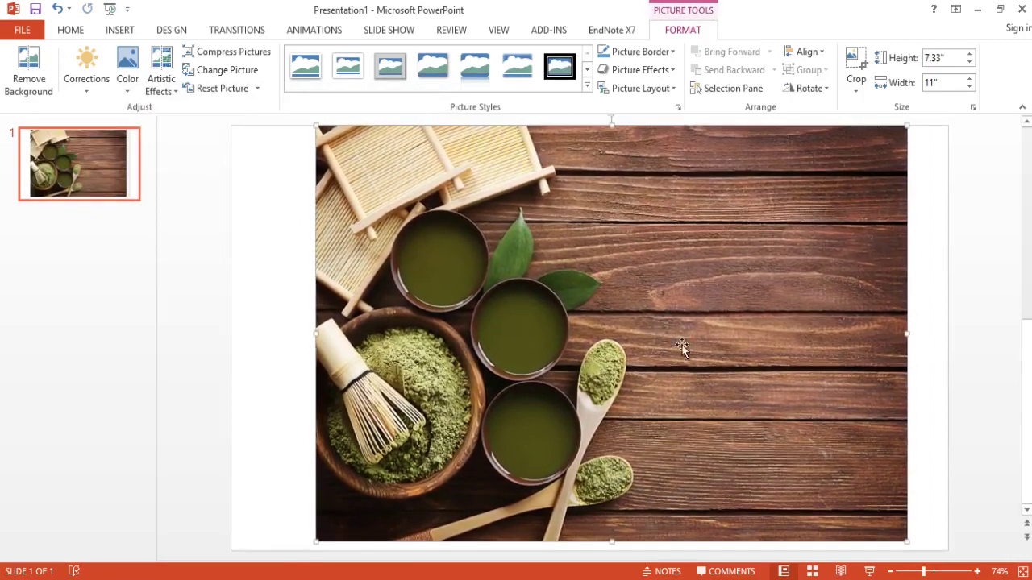
pyautogui.moveTo(611, 541); pyautogui.dragTo(611, 549)
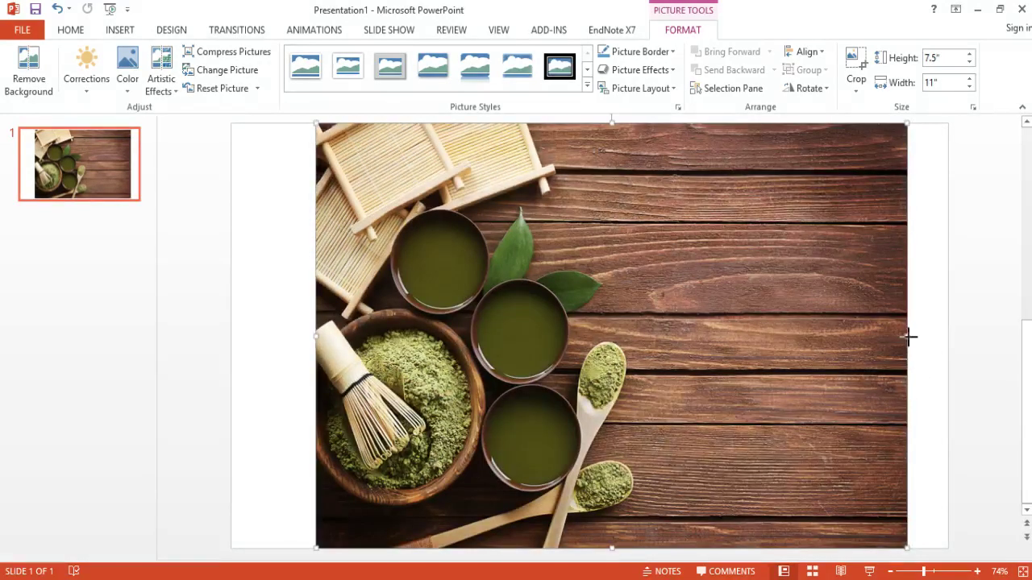
pyautogui.moveTo(907, 337); pyautogui.dragTo(949, 339)
pyautogui.click(282, 257)
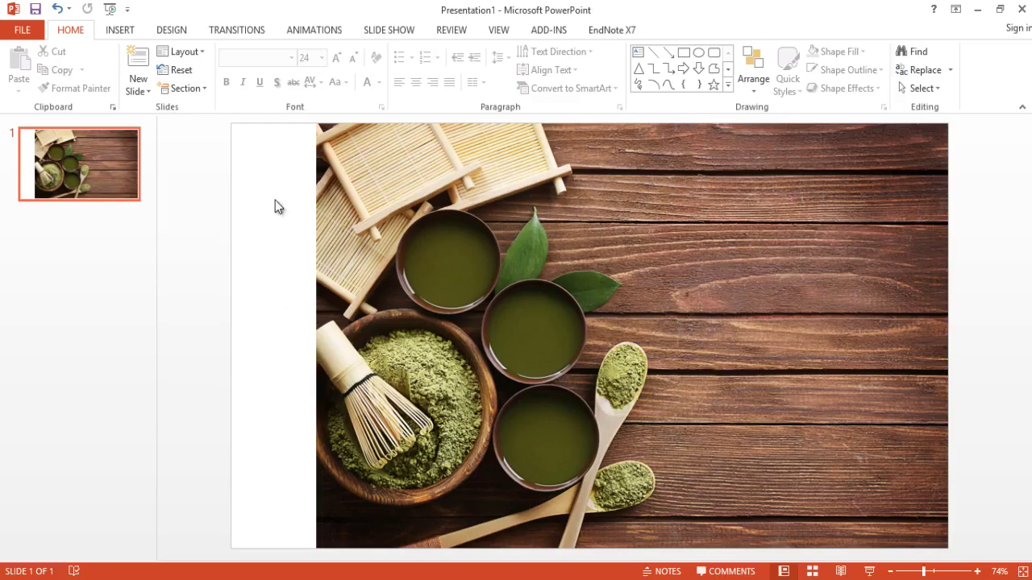
# Step: Draw a text box in the white strip reading 'Best Health Supplement 2019'
pyautogui.click(121, 29)
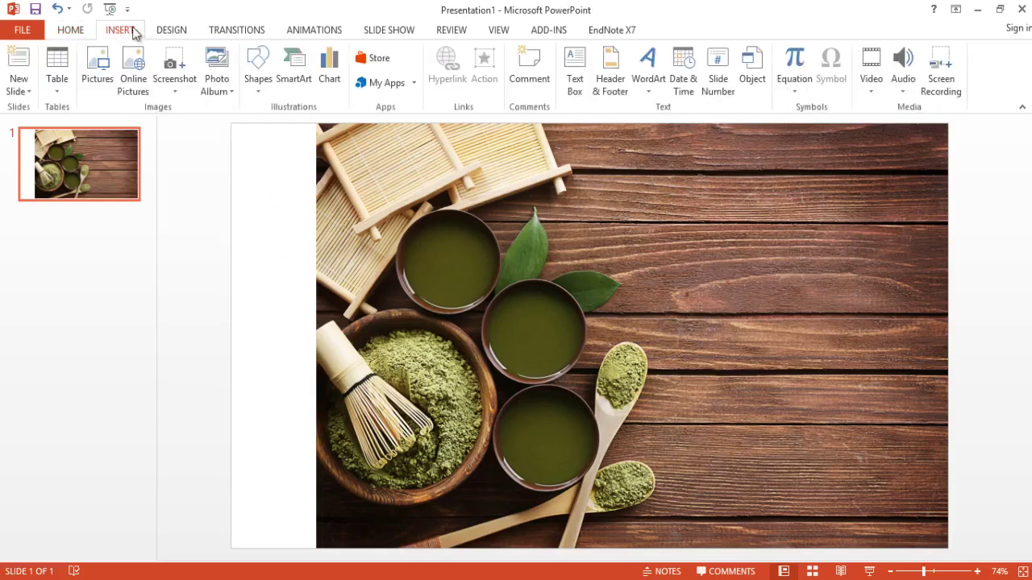
pyautogui.click(575, 74)
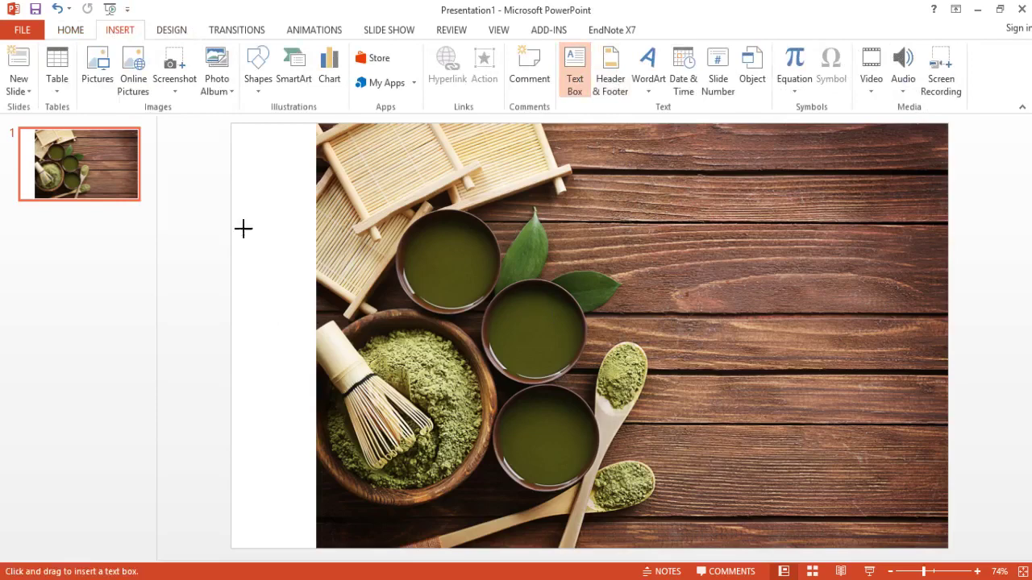
pyautogui.moveTo(243, 229); pyautogui.dragTo(298, 325)
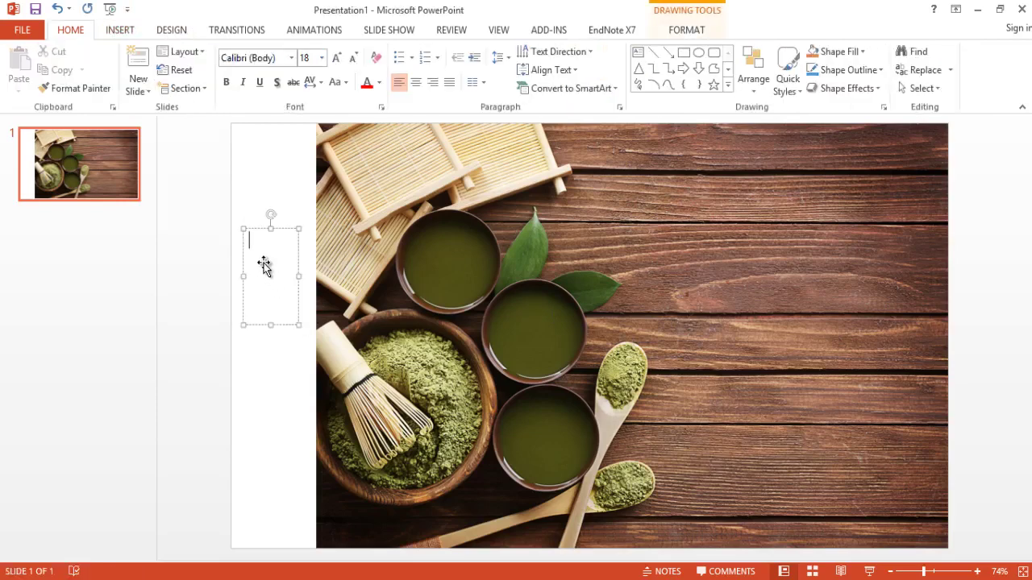
pyautogui.write('Best Health Suppleme')
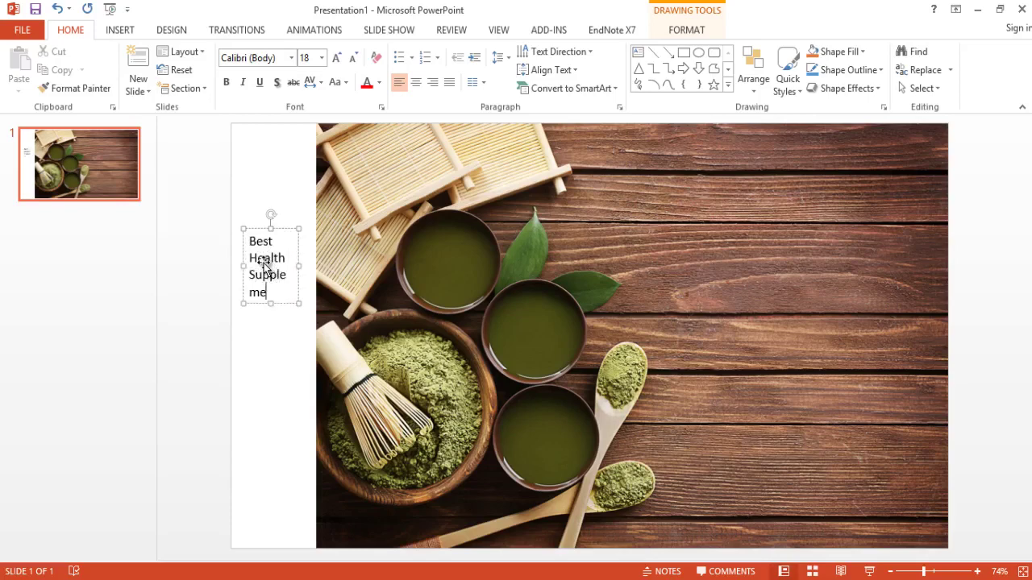
pyautogui.write('nt 2019')
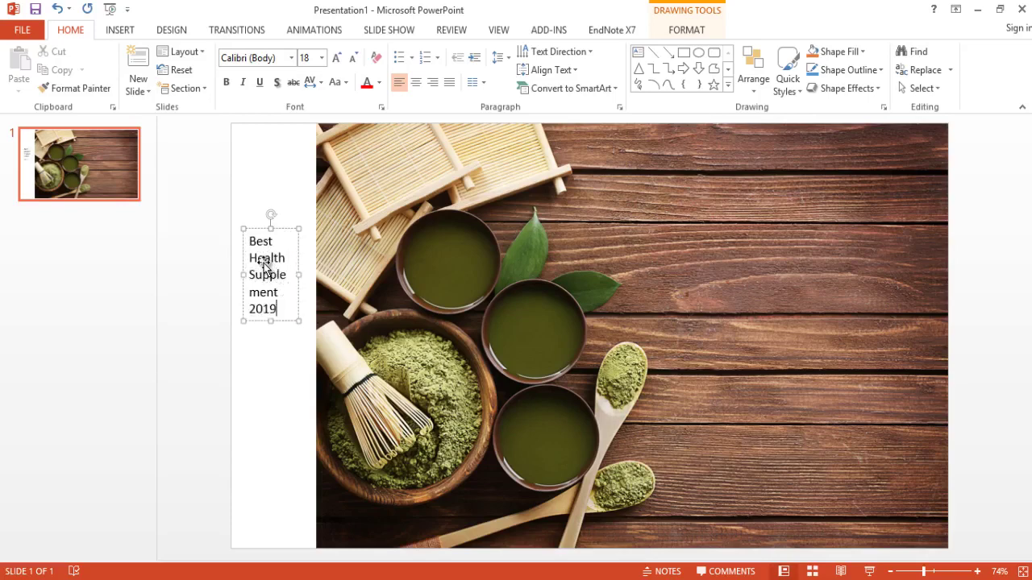
pyautogui.press('Return')
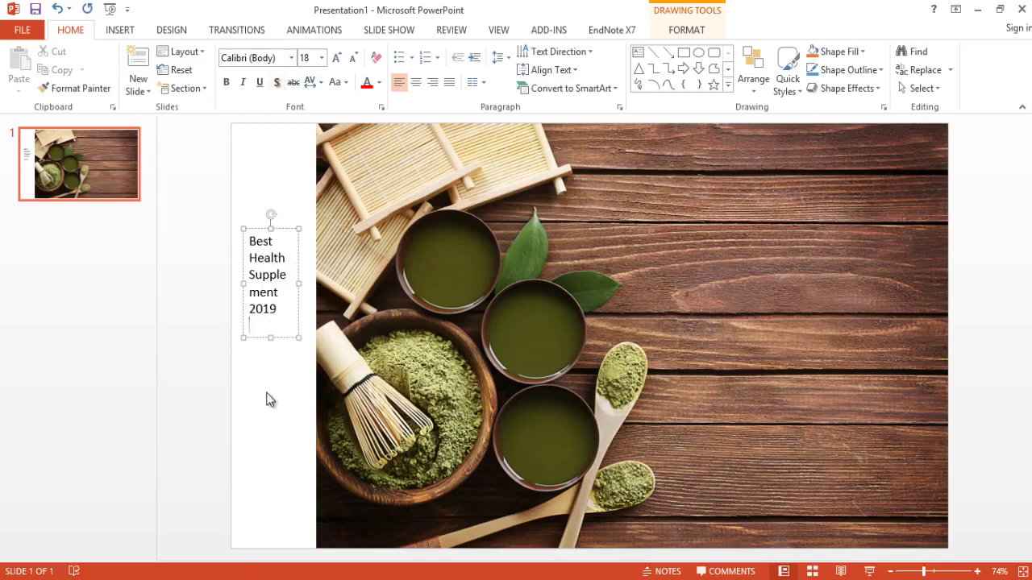
# Step: Rotate the title box to run vertically and lengthen it to fit one line
pyautogui.click(208, 389)
pyautogui.click(257, 307)
pyautogui.moveTo(271, 212); pyautogui.dragTo(205, 283)
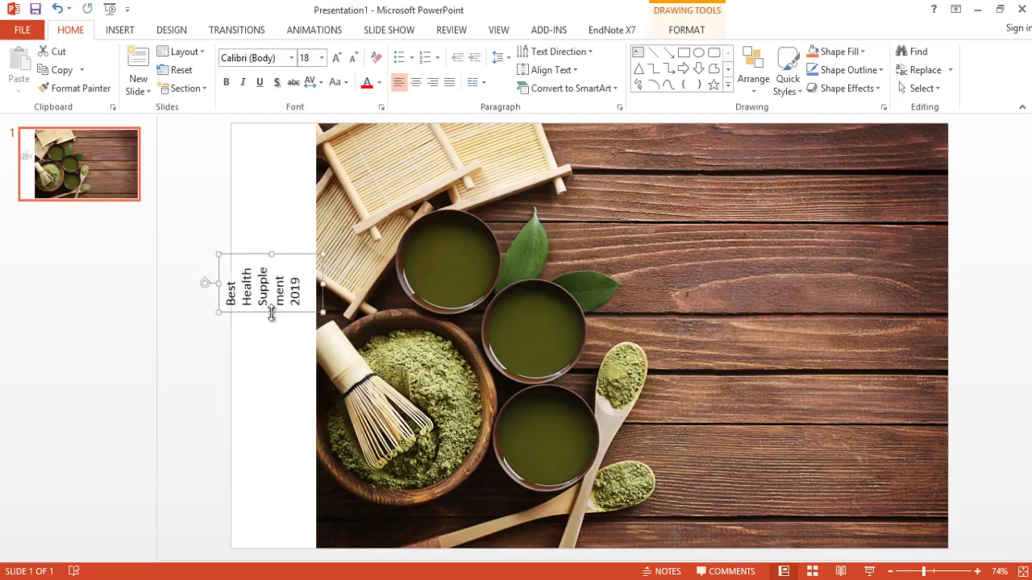
pyautogui.moveTo(270, 318); pyautogui.dragTo(267, 451)
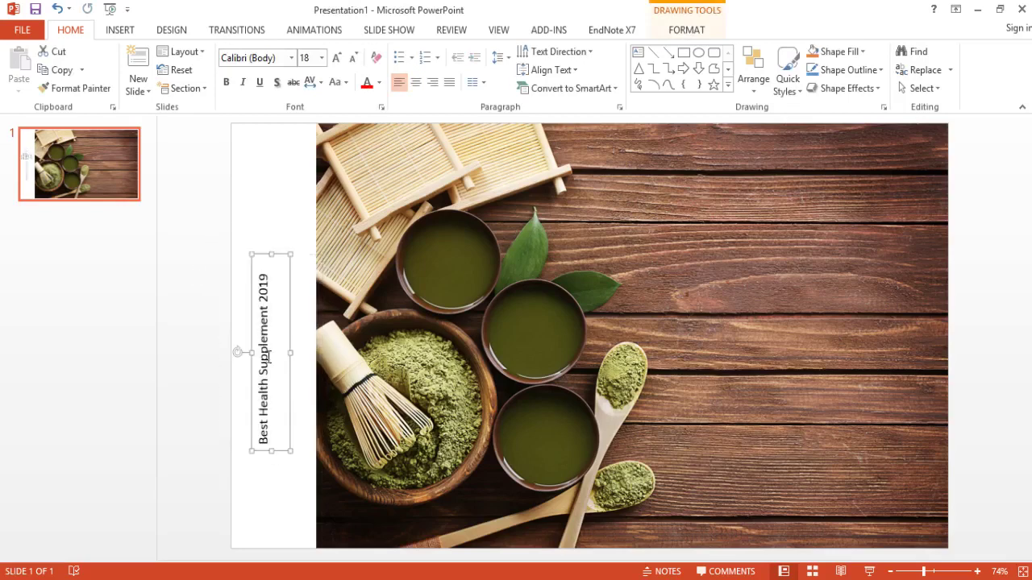
# Step: Set the title to 50 pt and stretch its box to the full slide height
pyautogui.click(280, 313)
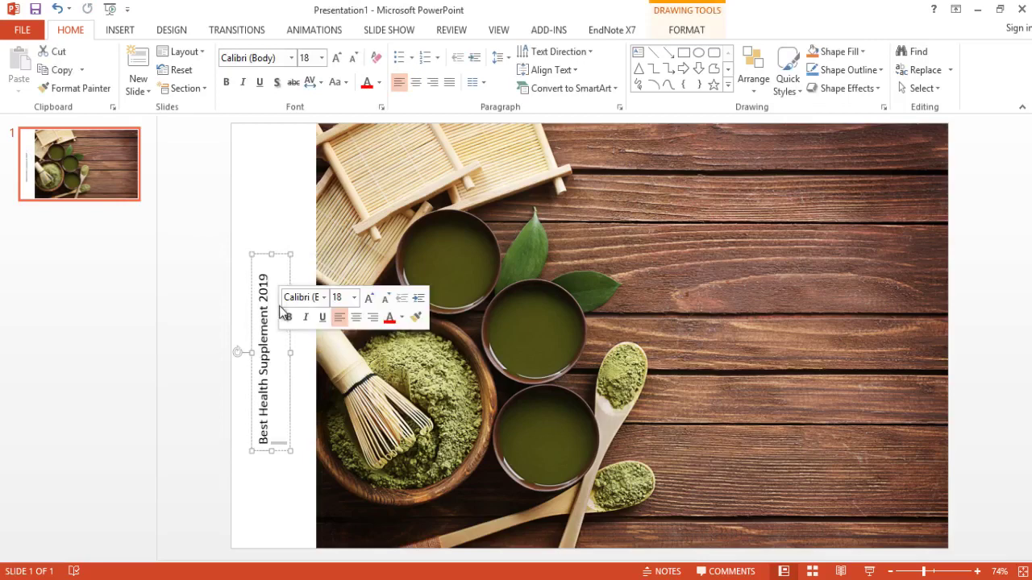
pyautogui.hotkey('ctrl', 'a')
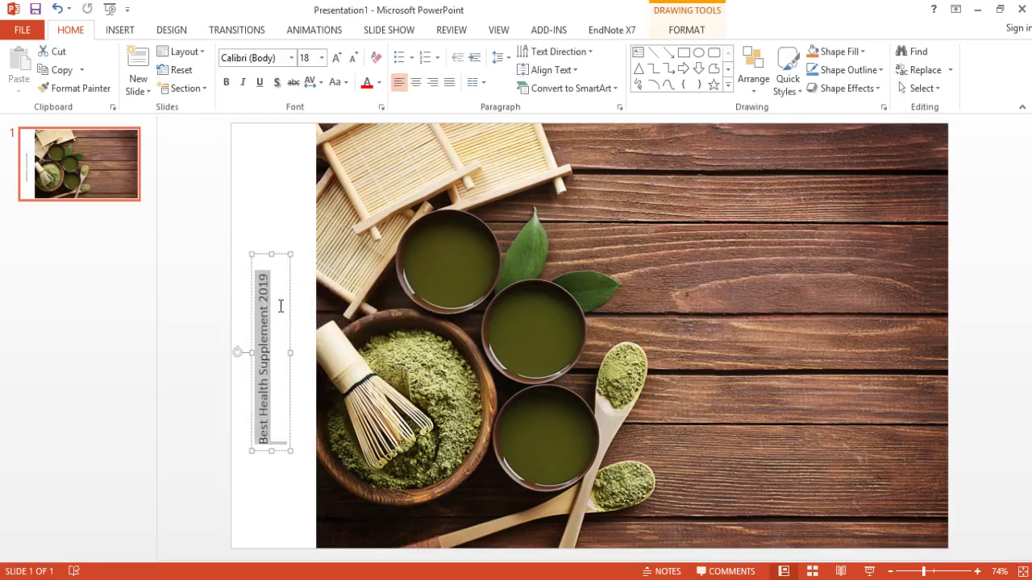
pyautogui.click(305, 57)
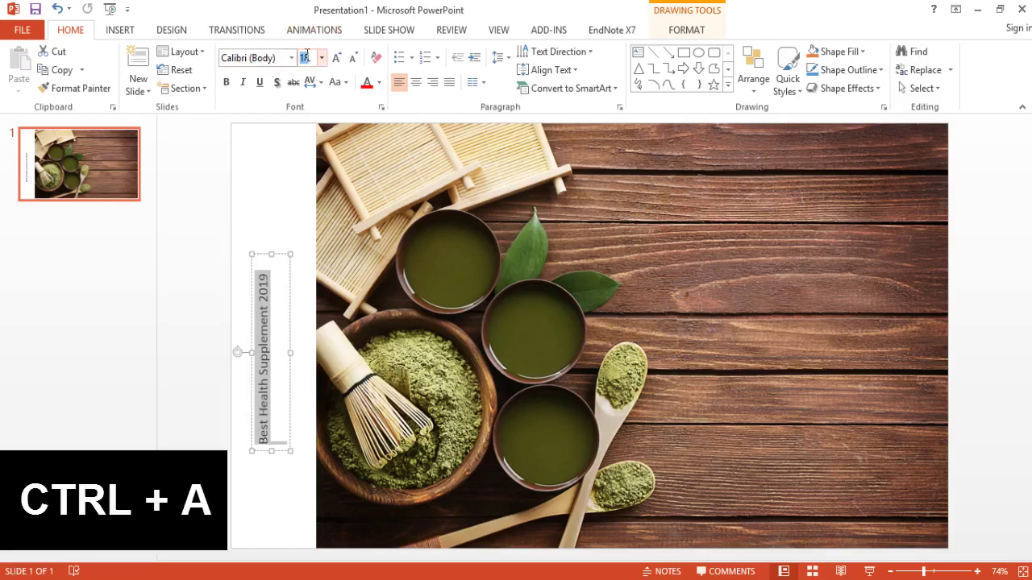
pyautogui.press('Return')
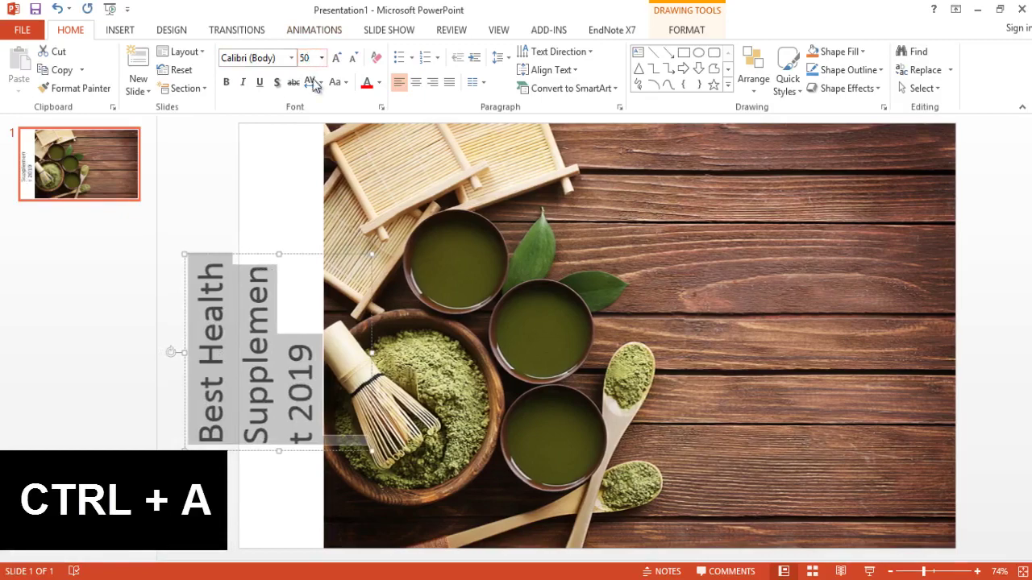
pyautogui.click(279, 451)
pyautogui.moveTo(278, 456); pyautogui.dragTo(273, 546)
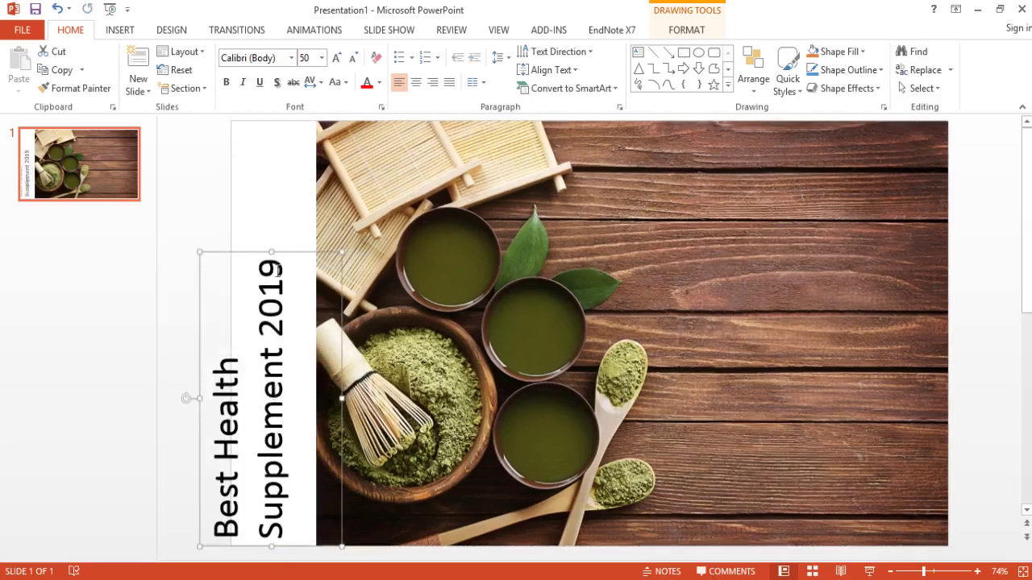
pyautogui.moveTo(272, 252); pyautogui.dragTo(282, 126)
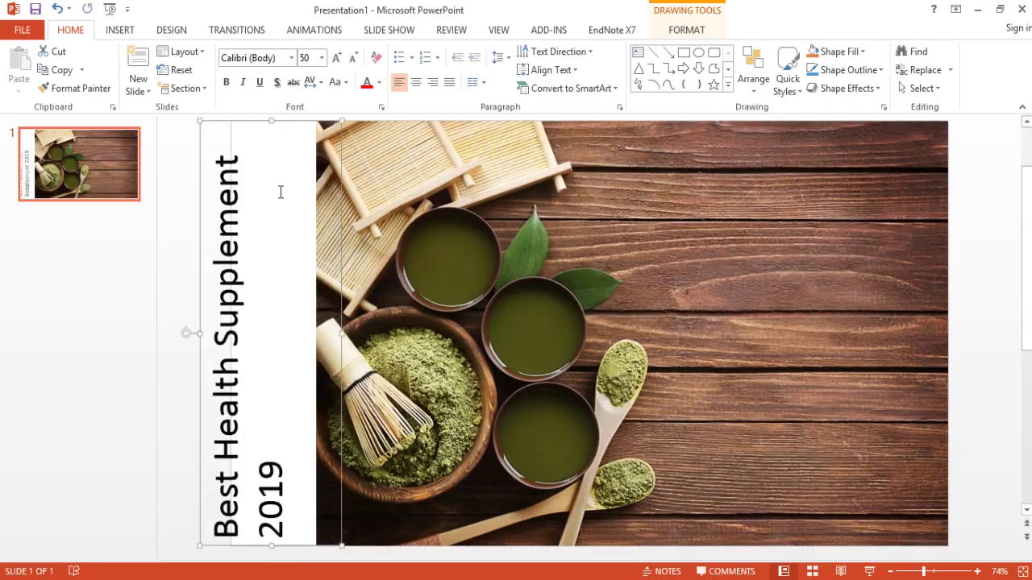
# Step: Reduce the title to 35 pt and move its box up within the white strip
pyautogui.click(262, 291)
pyautogui.hotkey('ctrl', 'a')
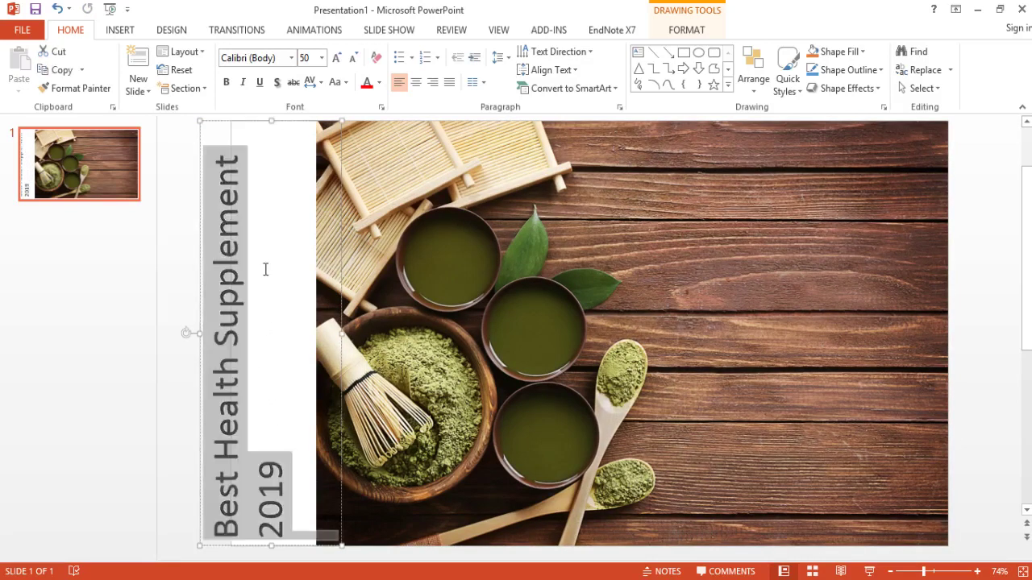
pyautogui.click(307, 58)
pyautogui.press('Return')
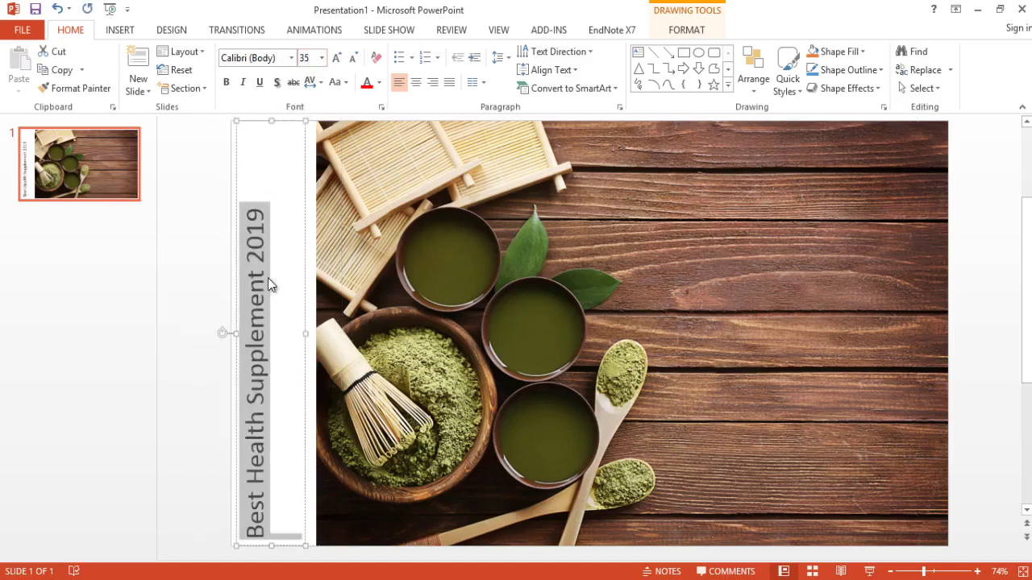
pyautogui.click(201, 266)
pyautogui.click(260, 305)
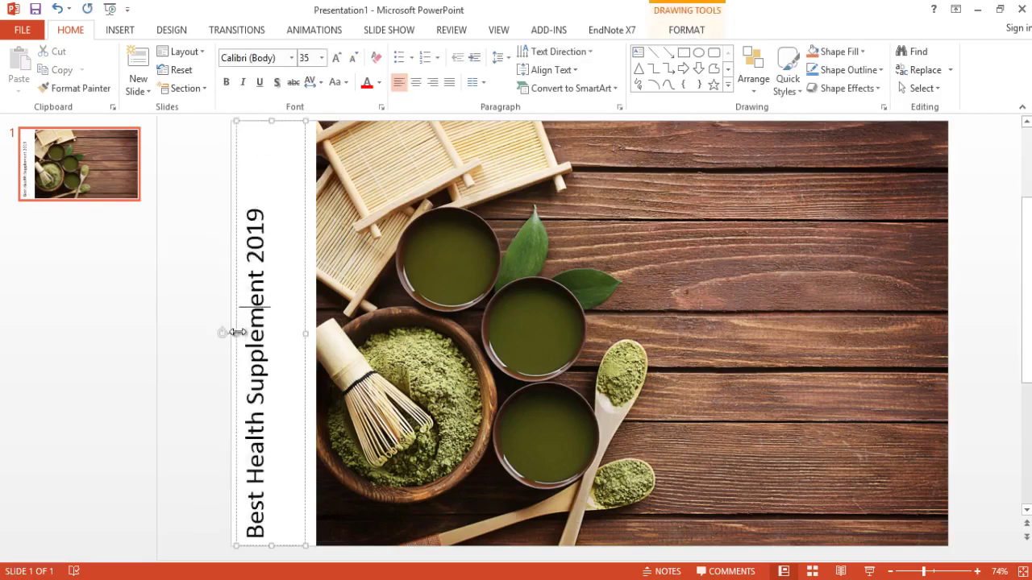
pyautogui.moveTo(238, 314); pyautogui.dragTo(253, 272)
pyautogui.click(180, 384)
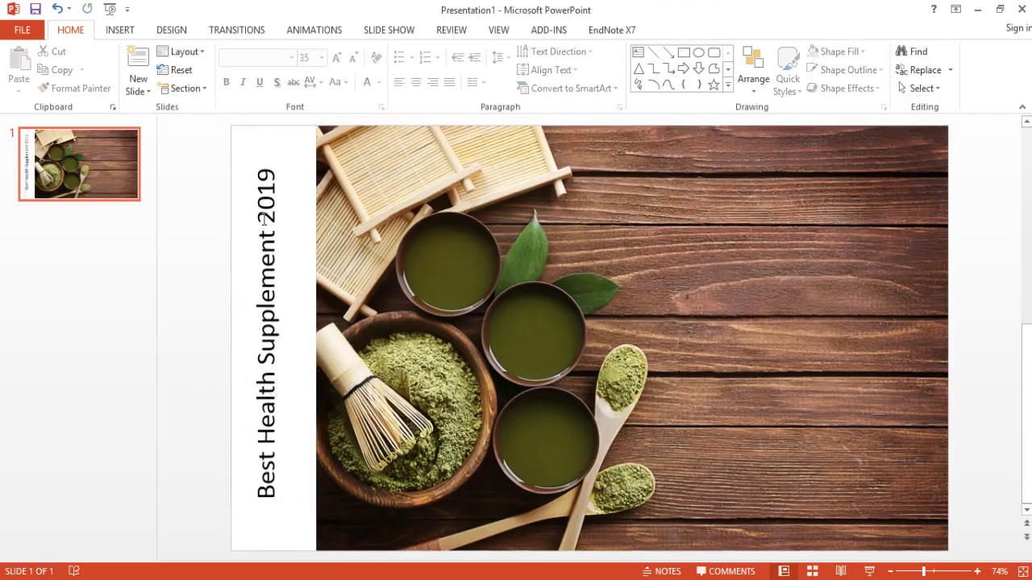
# Step: Set the slide background to a solid Yellow fill via Format Background
pyautogui.click(246, 137)
pyautogui.click(238, 151)
pyautogui.rightClick(236, 142)
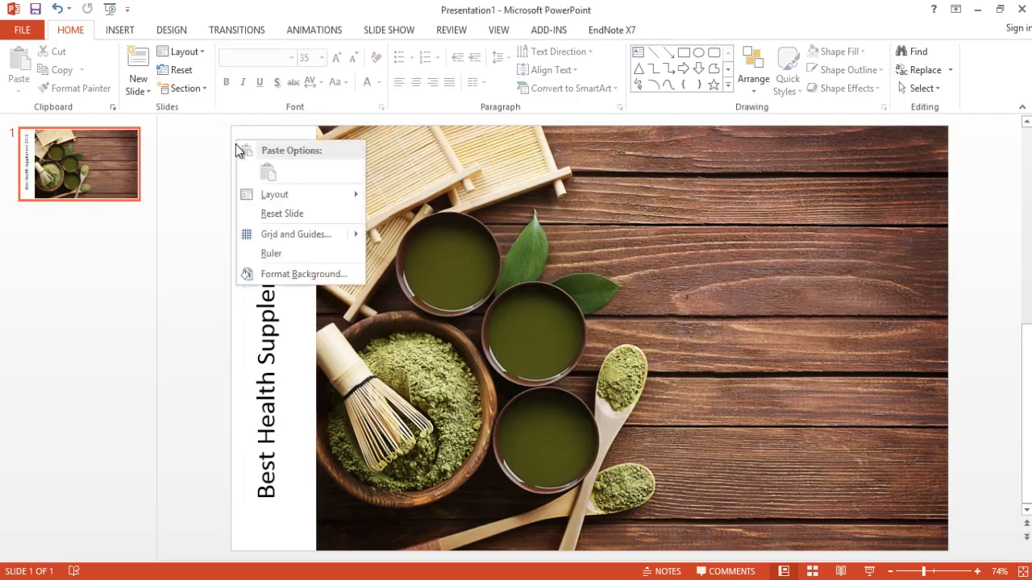
pyautogui.click(303, 274)
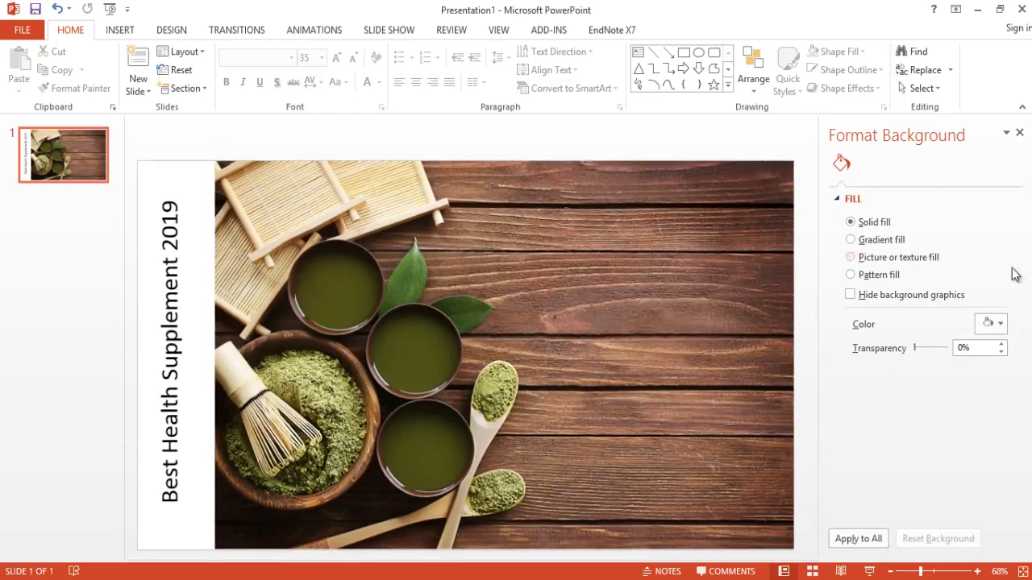
pyautogui.click(999, 324)
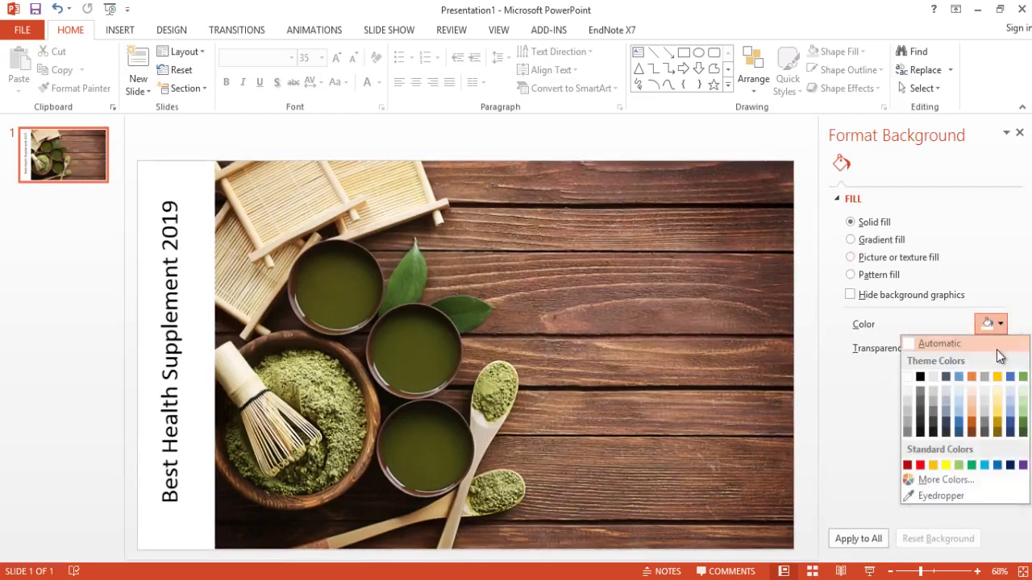
pyautogui.click(944, 464)
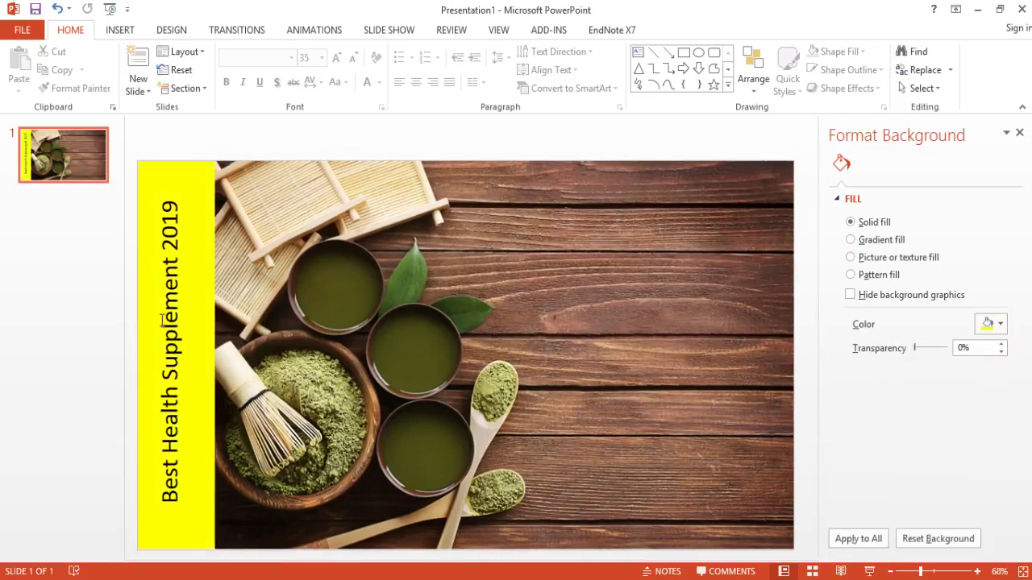
pyautogui.click(177, 277)
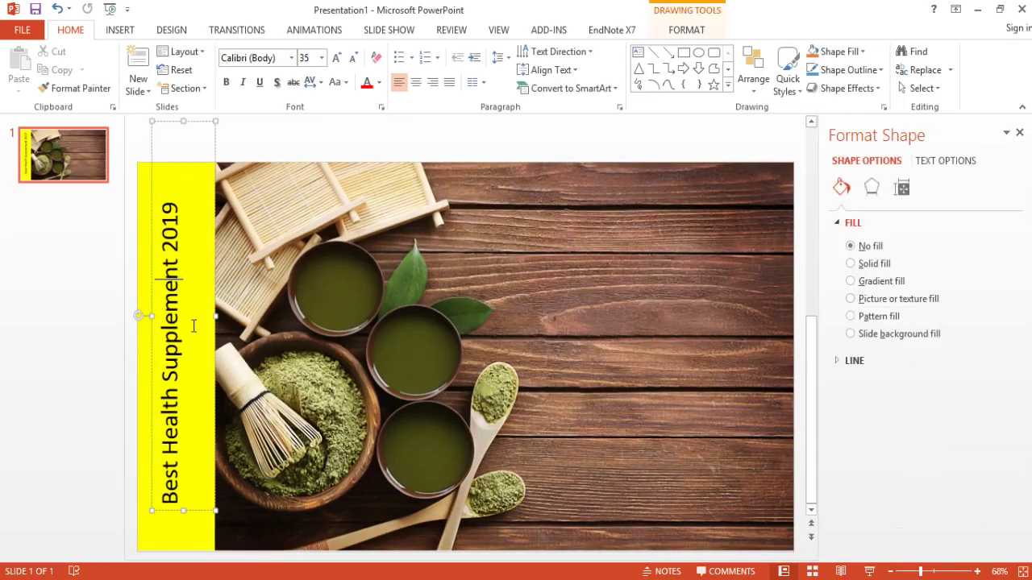
# Step: Color the title text red and set its font to Adobe Gothic Std B
pyautogui.hotkey('ctrl', 'a')
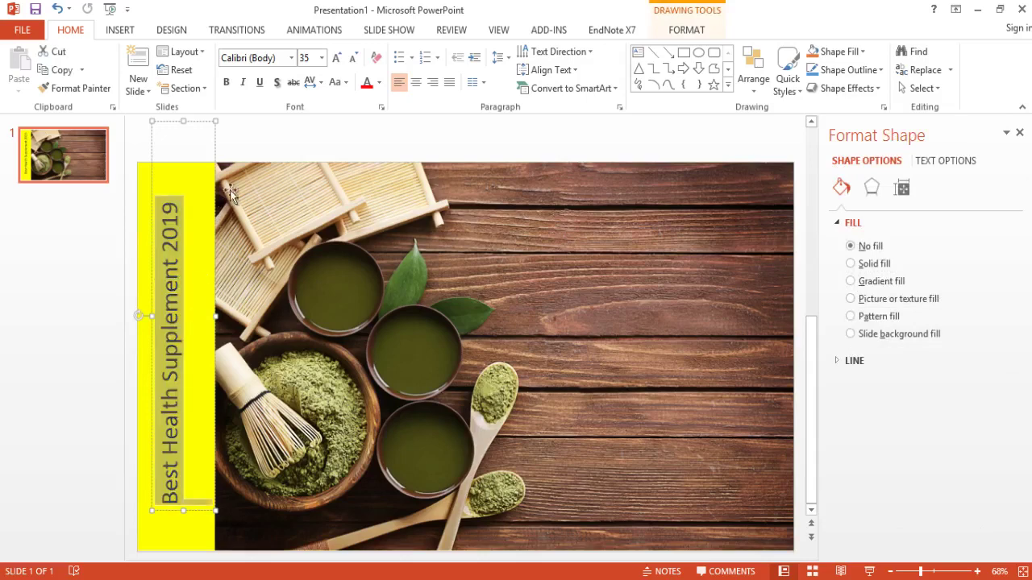
pyautogui.click(378, 84)
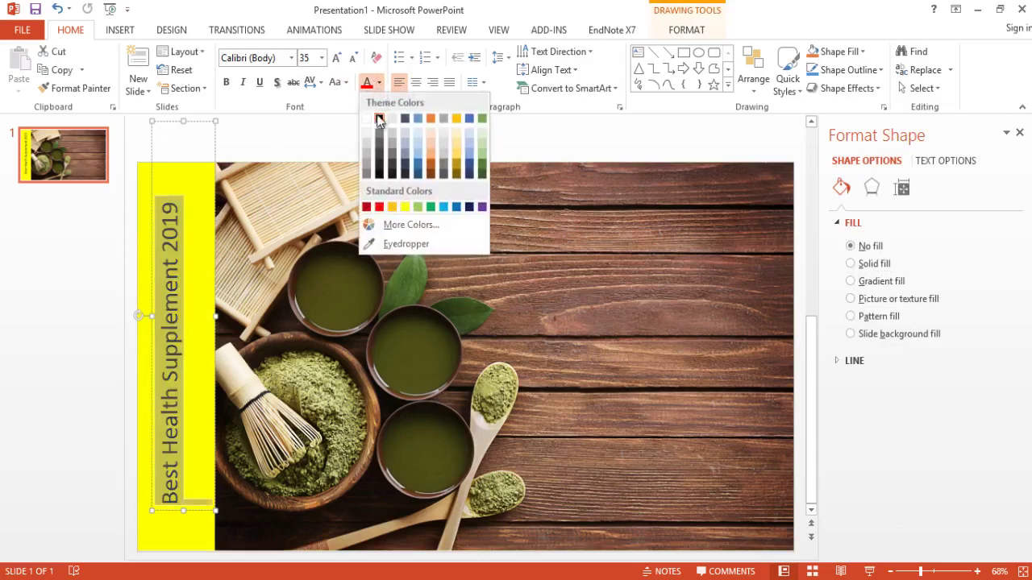
pyautogui.click(374, 208)
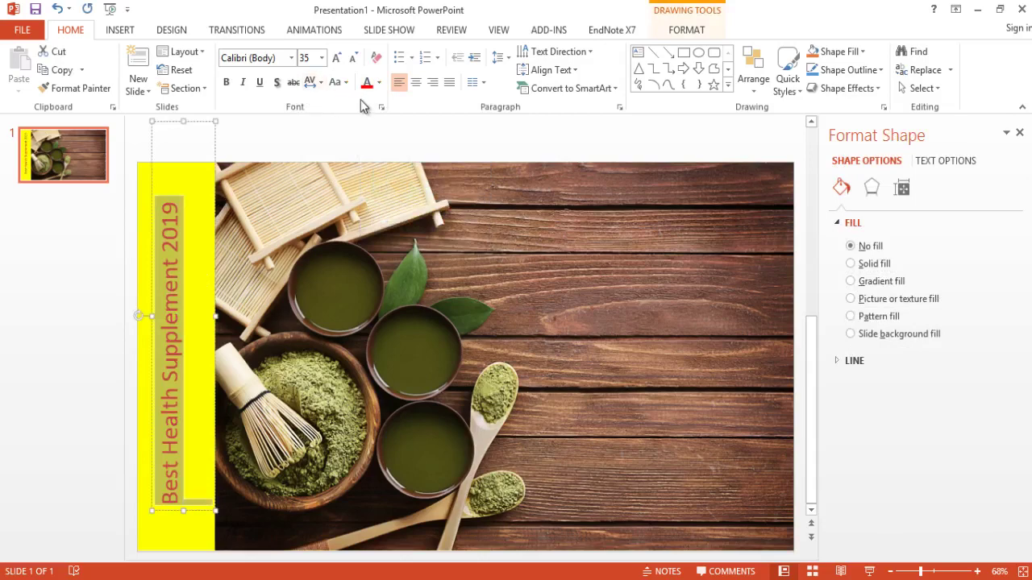
pyautogui.click(291, 58)
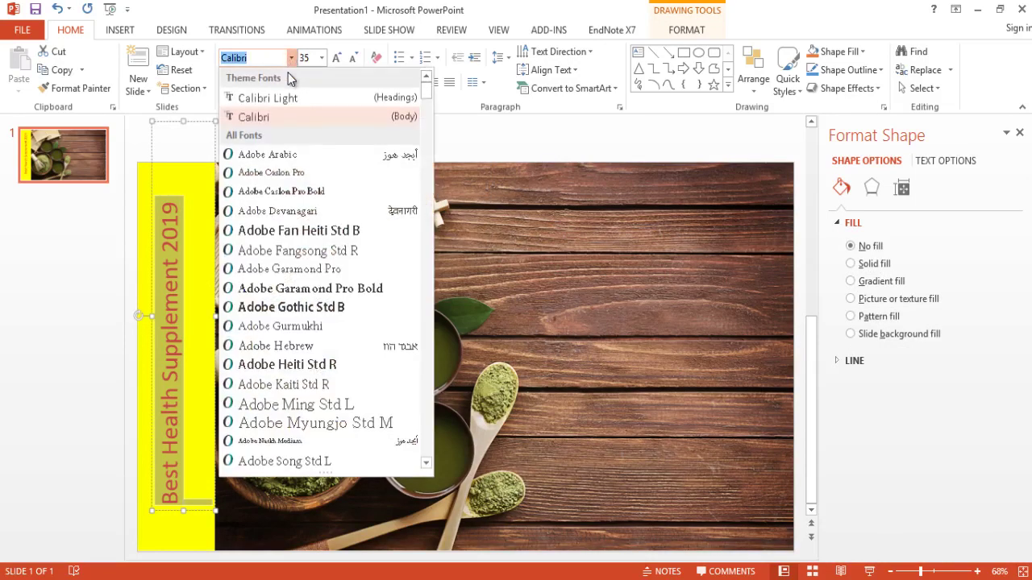
pyautogui.click(290, 307)
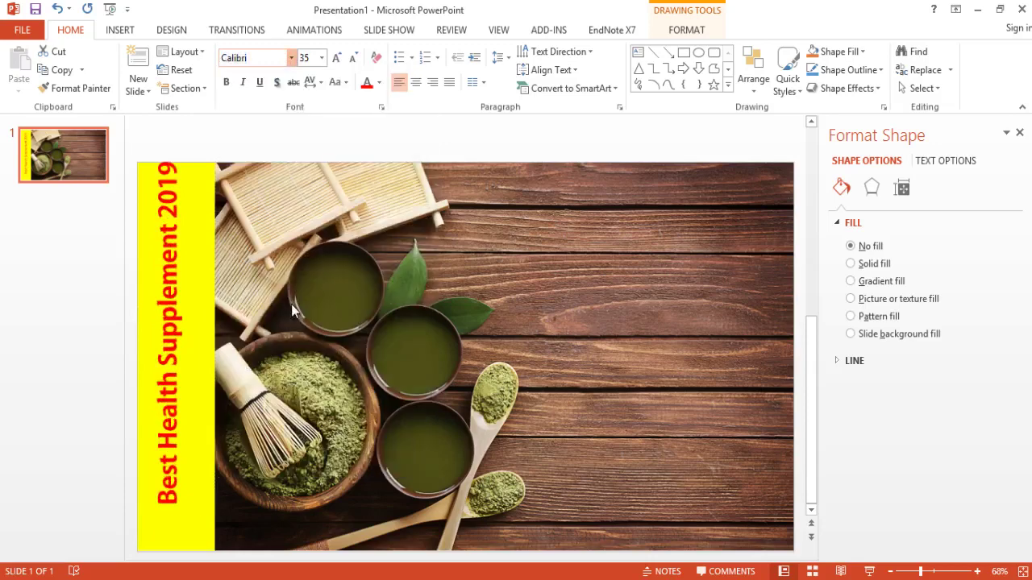
pyautogui.click(153, 268)
pyautogui.scroll(-2, 150, 292)
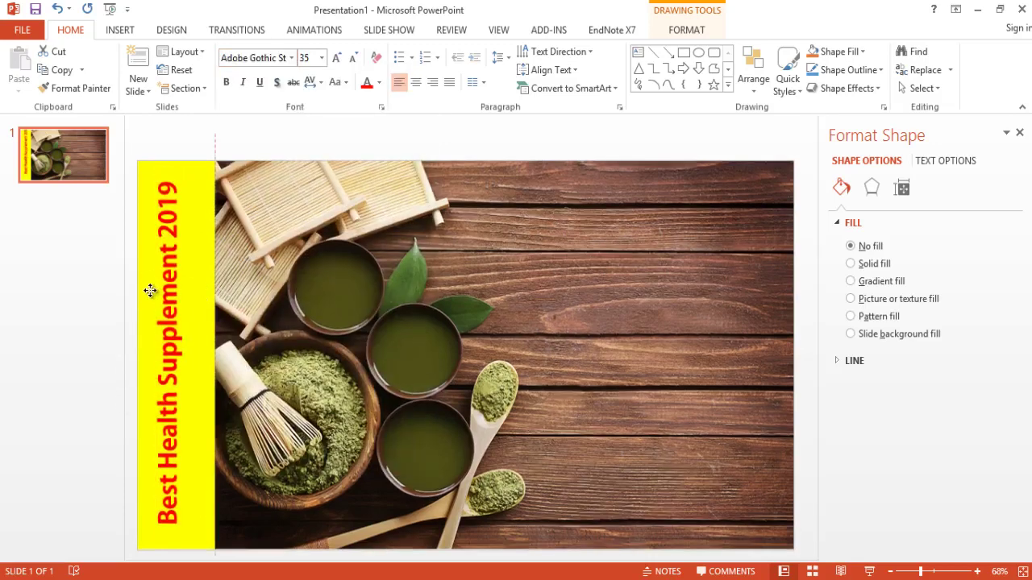
pyautogui.click(62, 369)
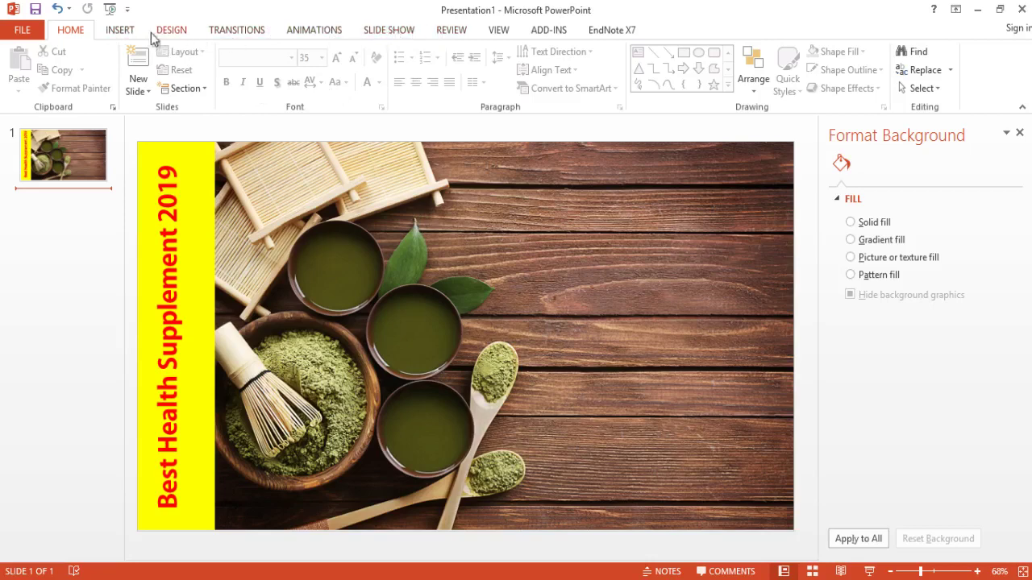
# Step: Draw a text box on the wood right of the bowls reading 'Buy Now !'
pyautogui.click(121, 32)
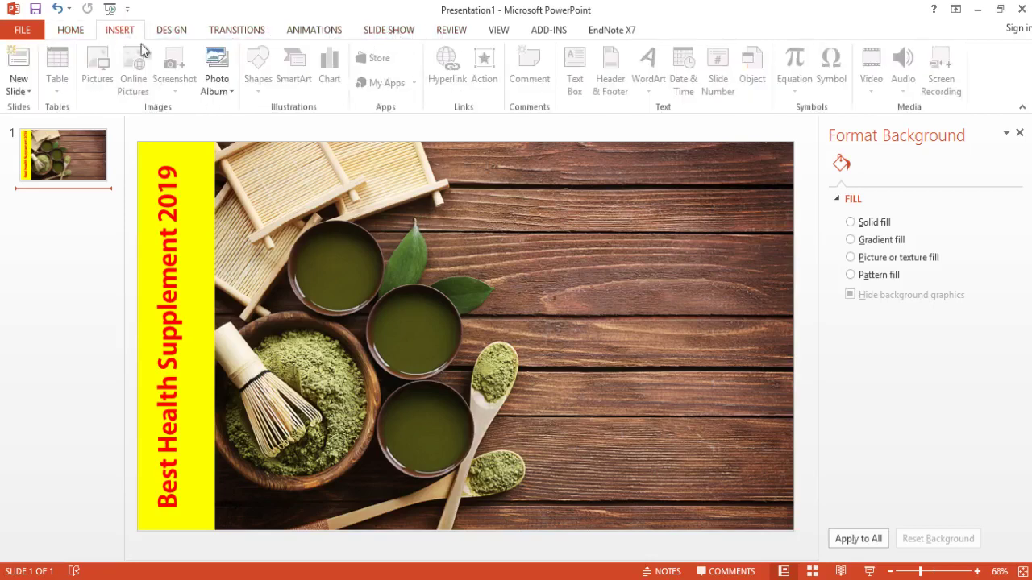
pyautogui.click(592, 289)
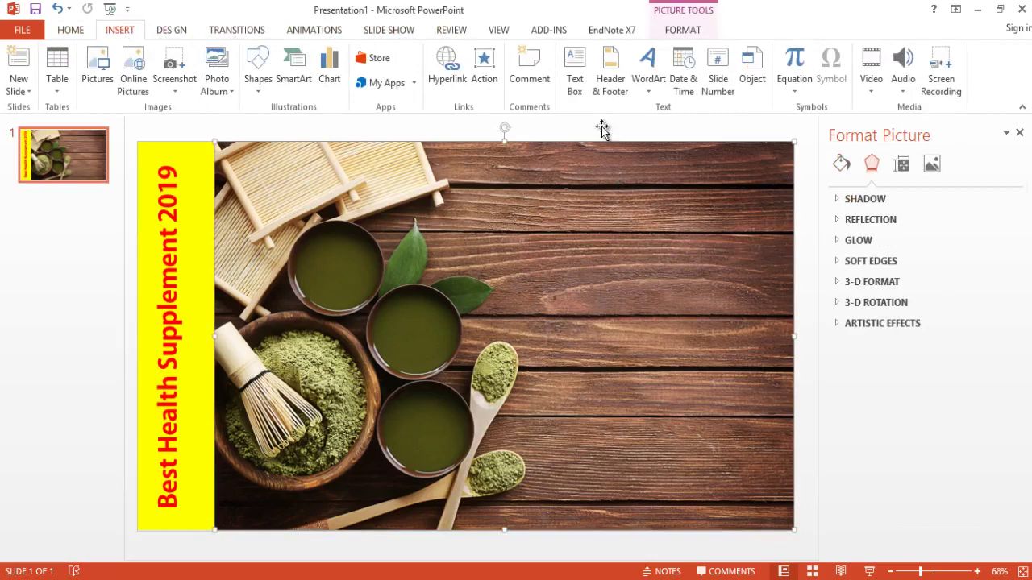
pyautogui.click(568, 80)
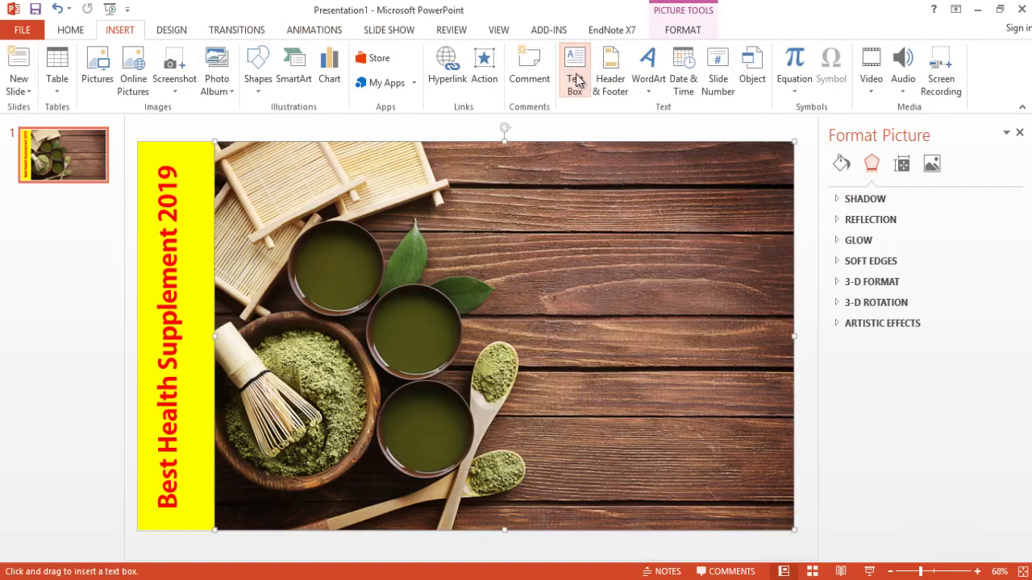
pyautogui.moveTo(560, 264); pyautogui.dragTo(737, 475)
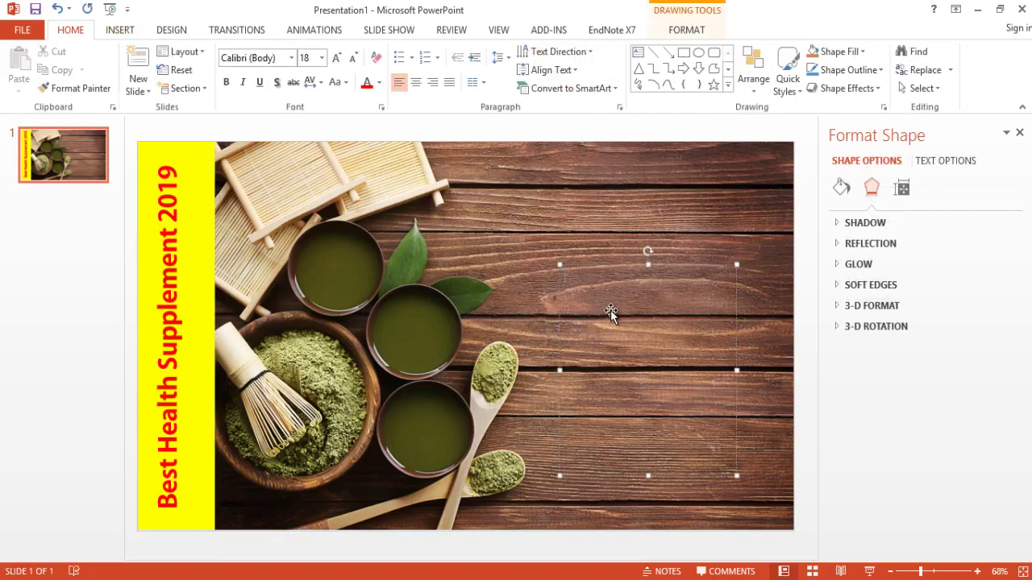
pyautogui.write('Buy Now')
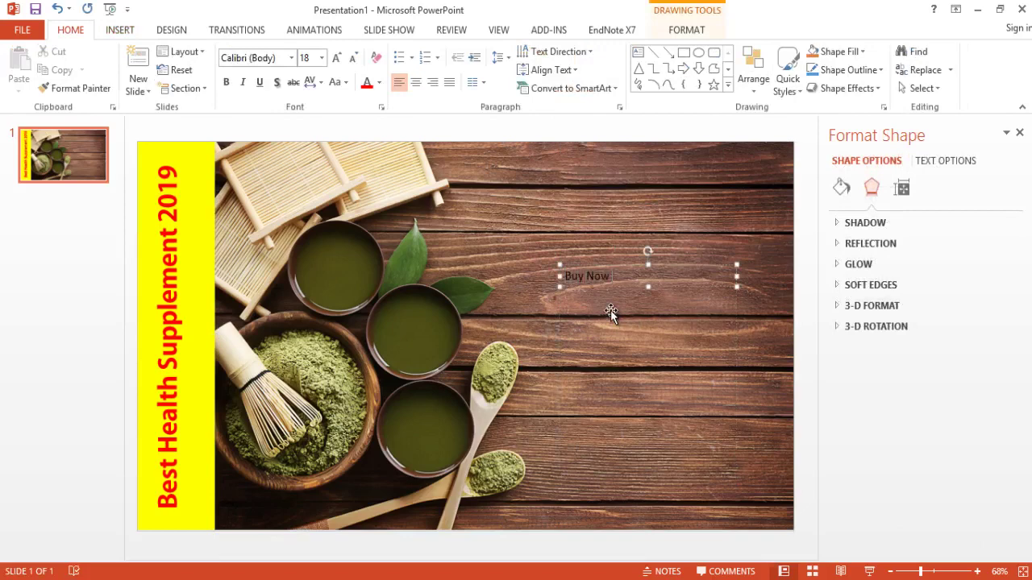
pyautogui.write(' !')
# Step: Set the 'Buy Now !' text to font size 70
pyautogui.hotkey('ctrl', 'a')
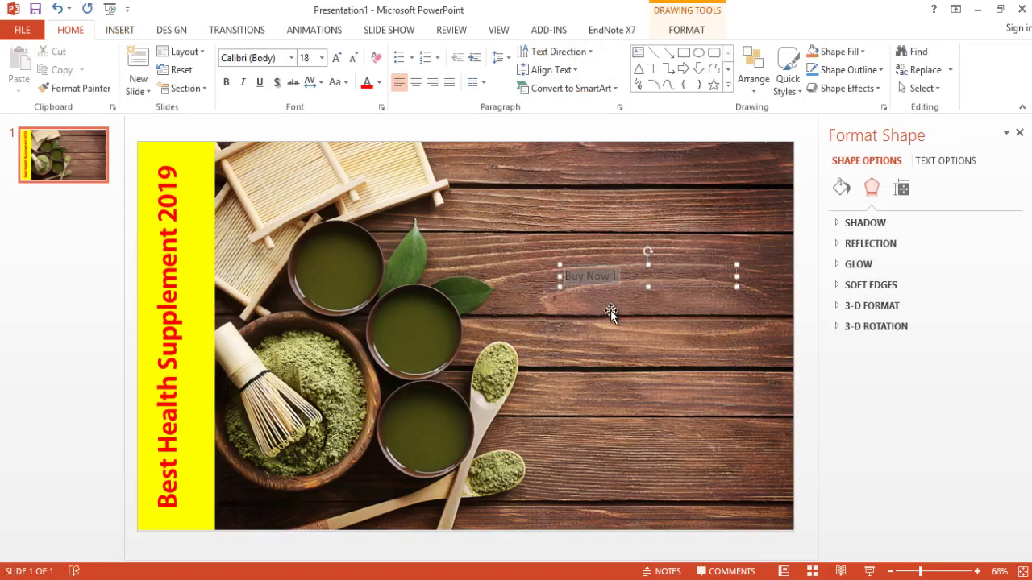
pyautogui.click(305, 58)
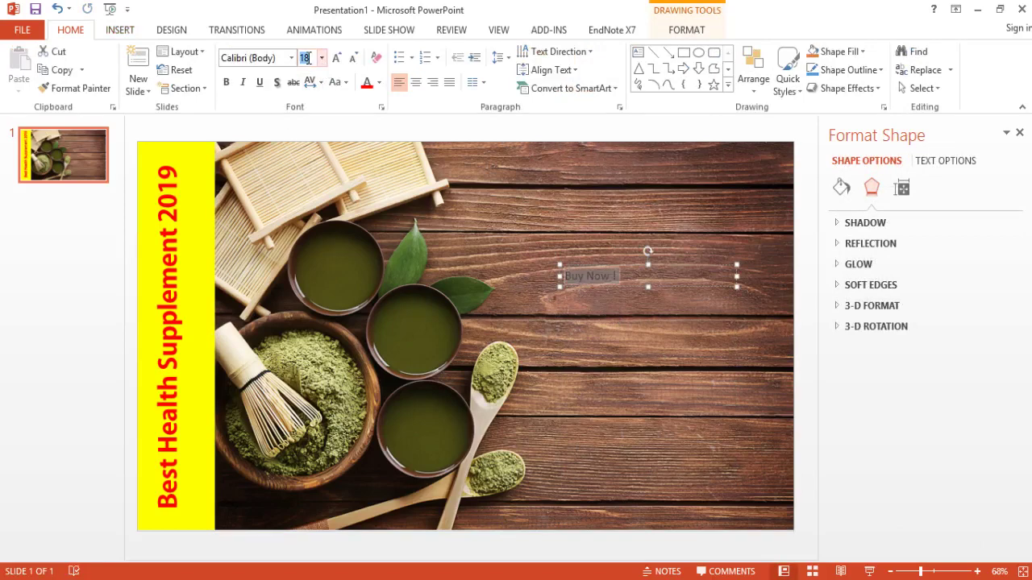
pyautogui.write('70')
pyautogui.press('Return')
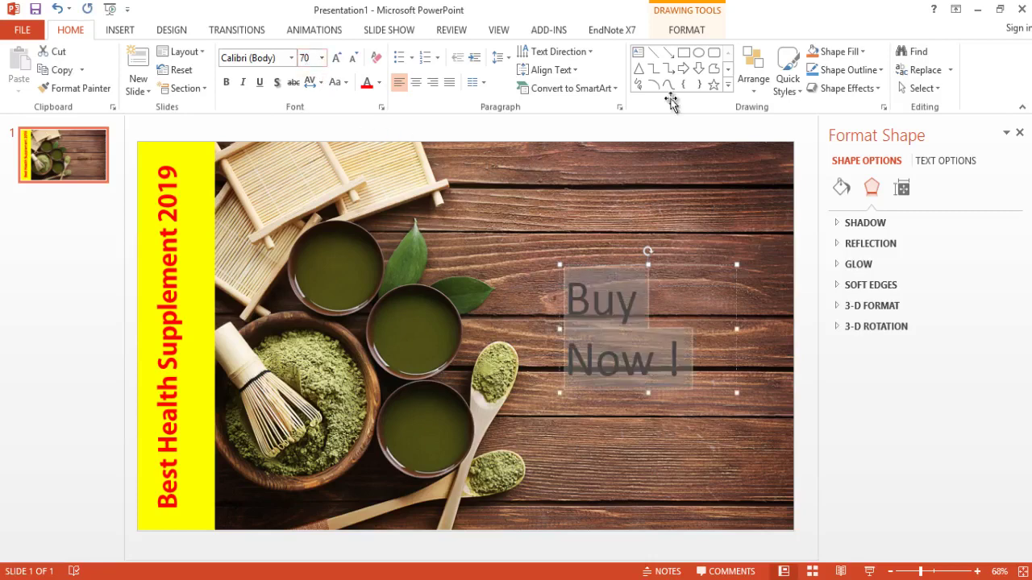
pyautogui.click(862, 53)
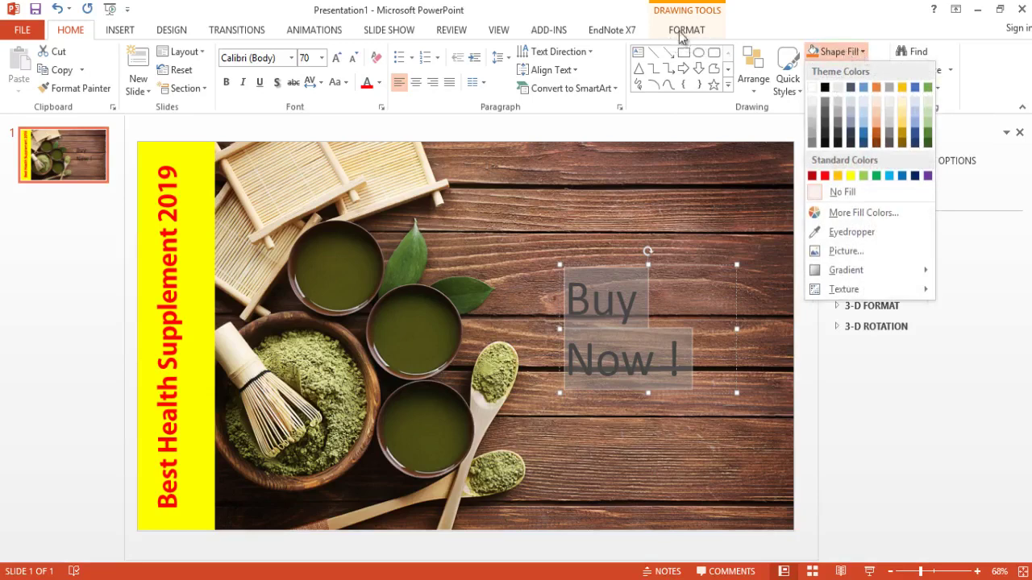
# Step: Fill the 'Buy Now !' box yellow and make its text blue
pyautogui.click(850, 175)
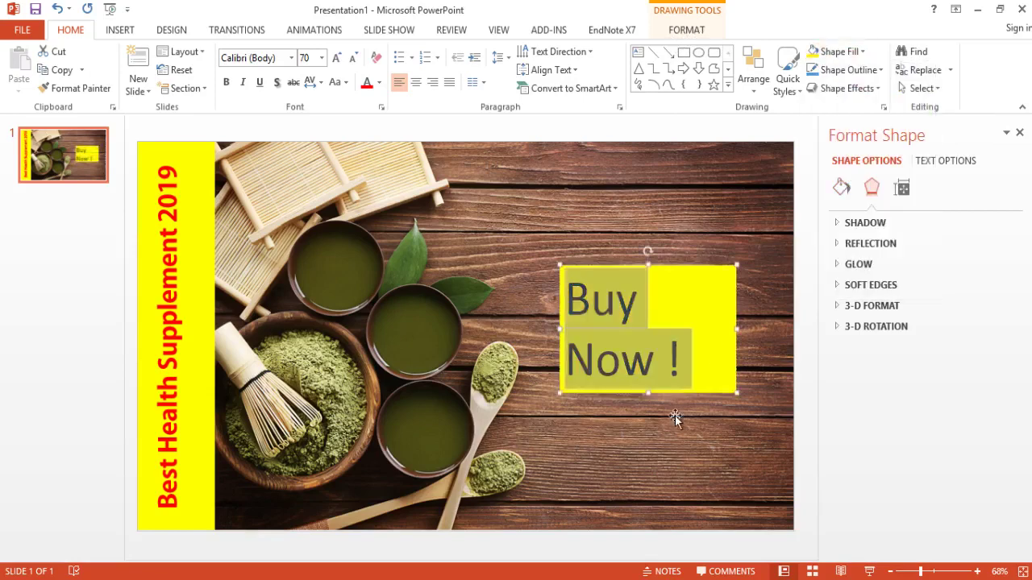
pyautogui.click(637, 472)
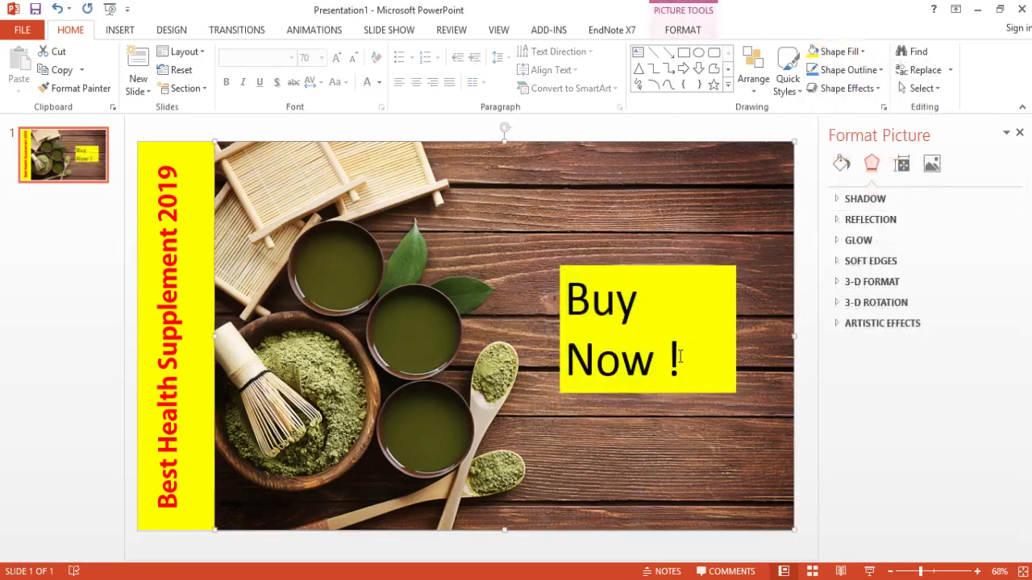
pyautogui.click(678, 355)
pyautogui.tripleClick(677, 355)
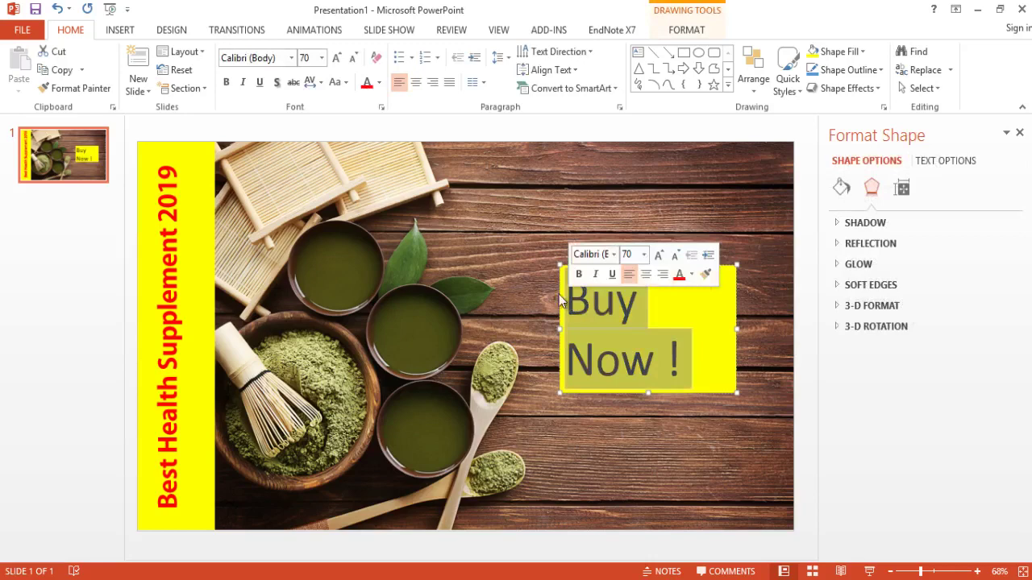
pyautogui.click(378, 82)
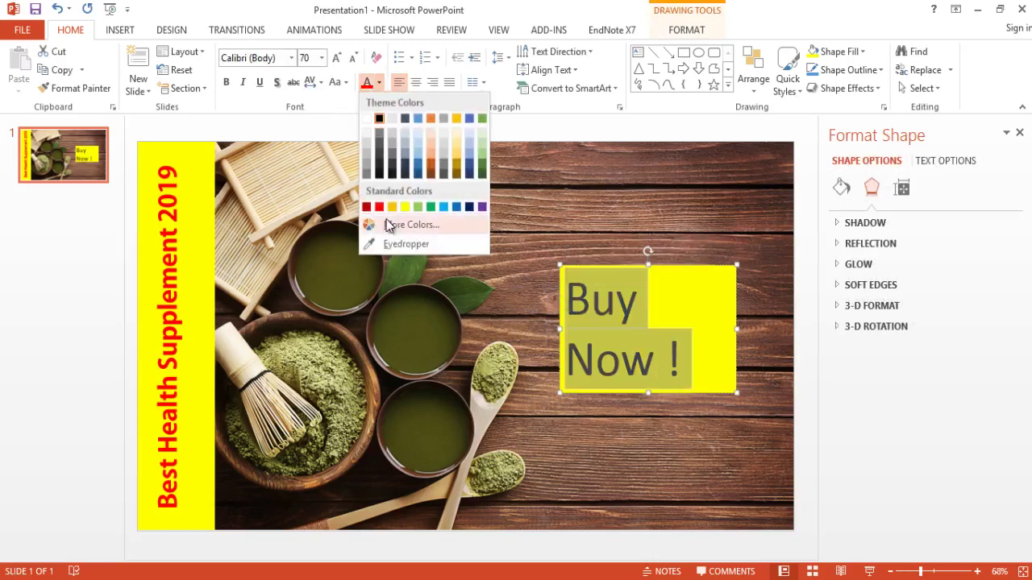
pyautogui.click(446, 208)
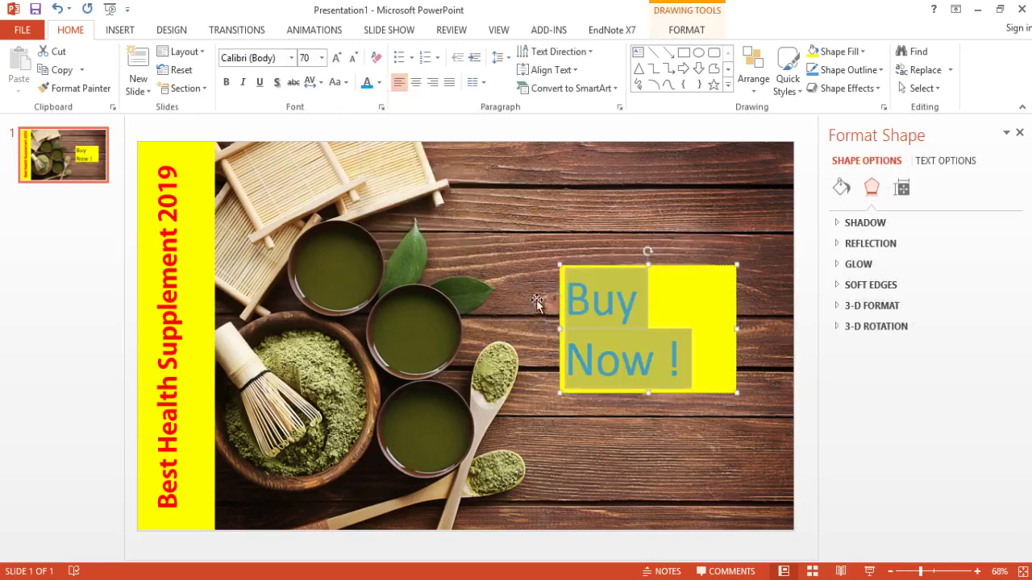
pyautogui.click(691, 394)
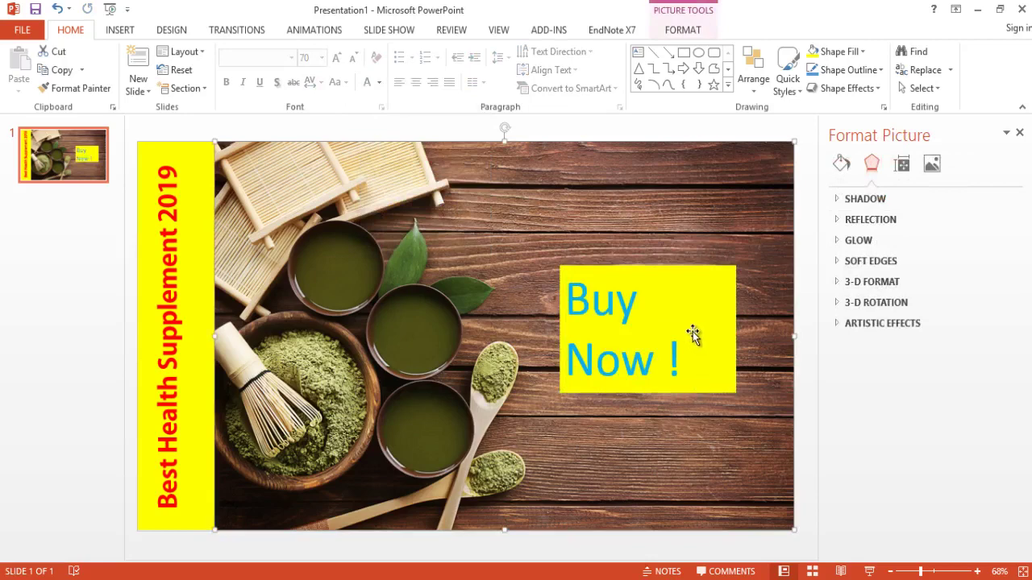
# Step: Remove the indents and leading spaces so 'Buy Now !' is left-aligned
pyautogui.click(568, 309)
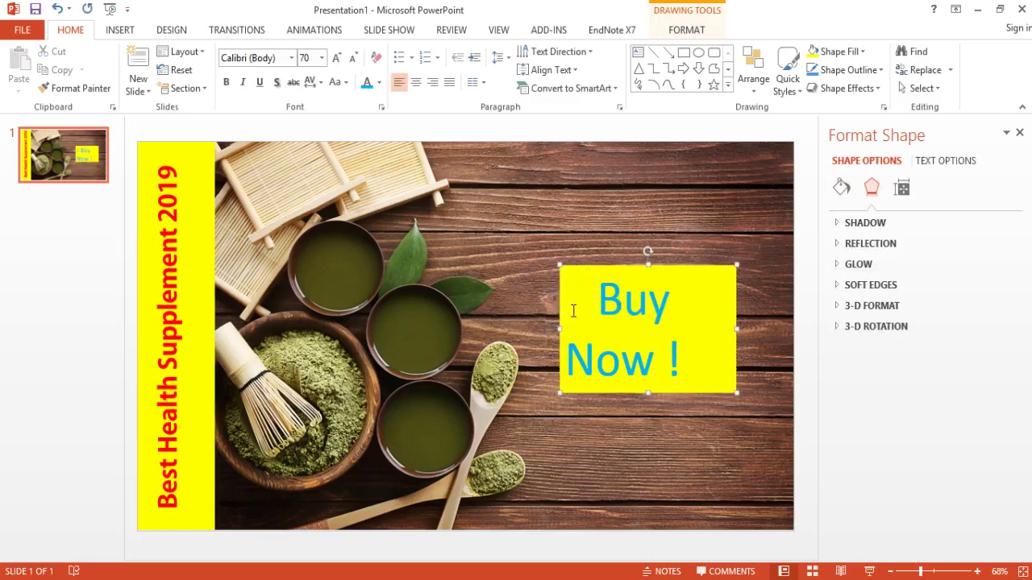
pyautogui.press('Escape')
pyautogui.click(571, 361)
pyautogui.press('Tab')
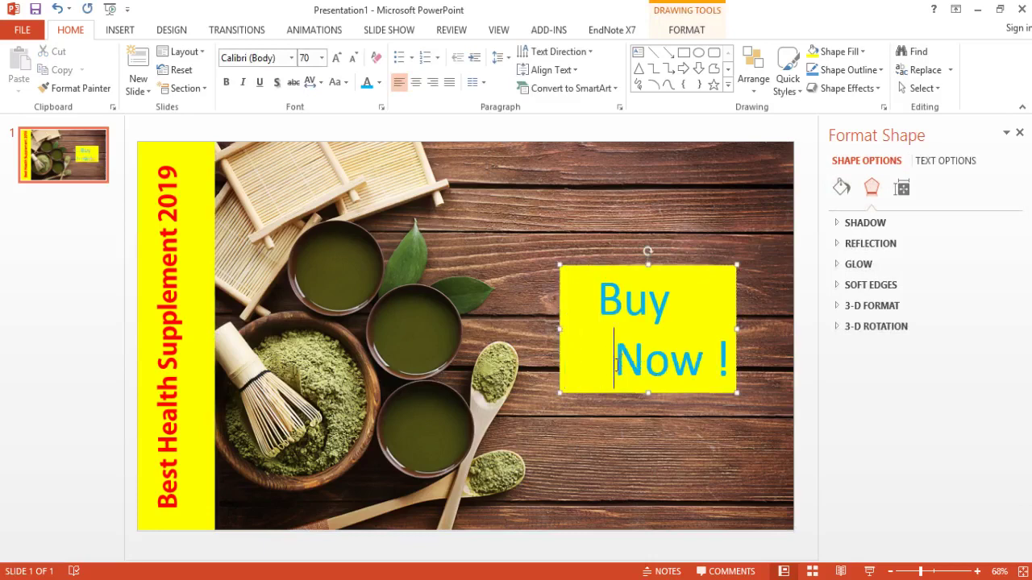
pyautogui.press('BackSpace')
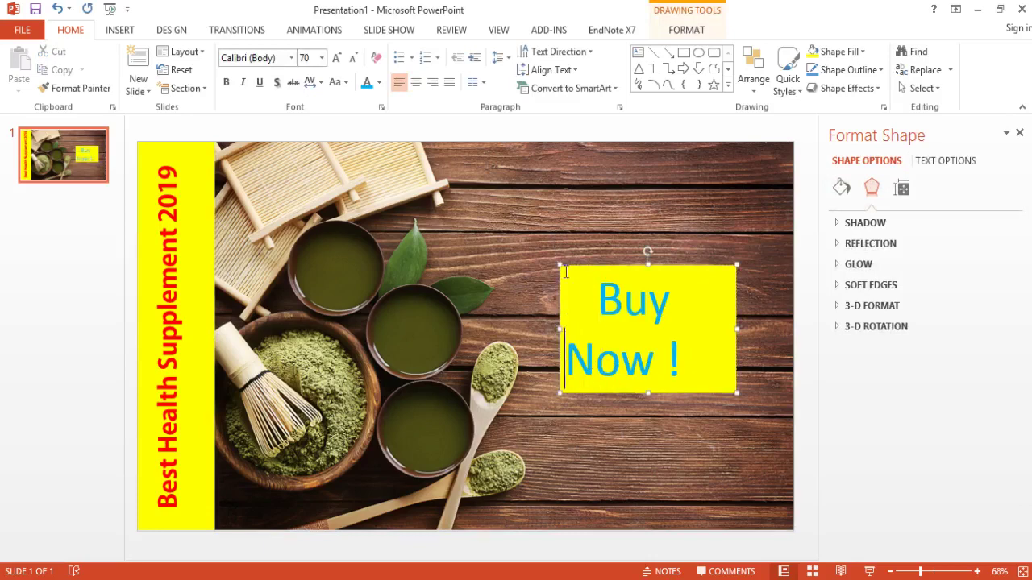
pyautogui.click(599, 300)
pyautogui.press('BackSpace')
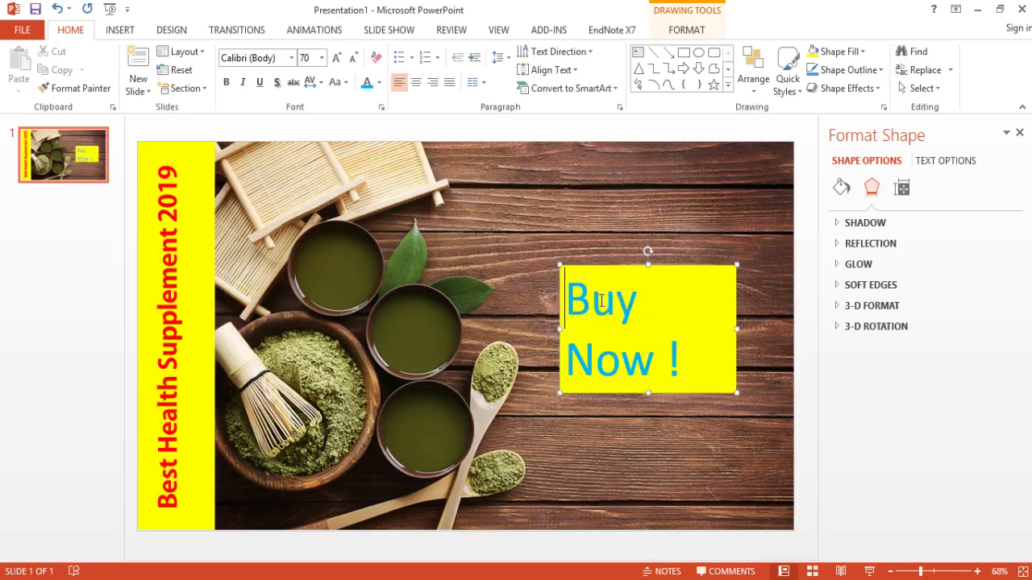
# Step: Move the 'Buy Now !' box higher and flush against the slide's right edge
pyautogui.click(734, 499)
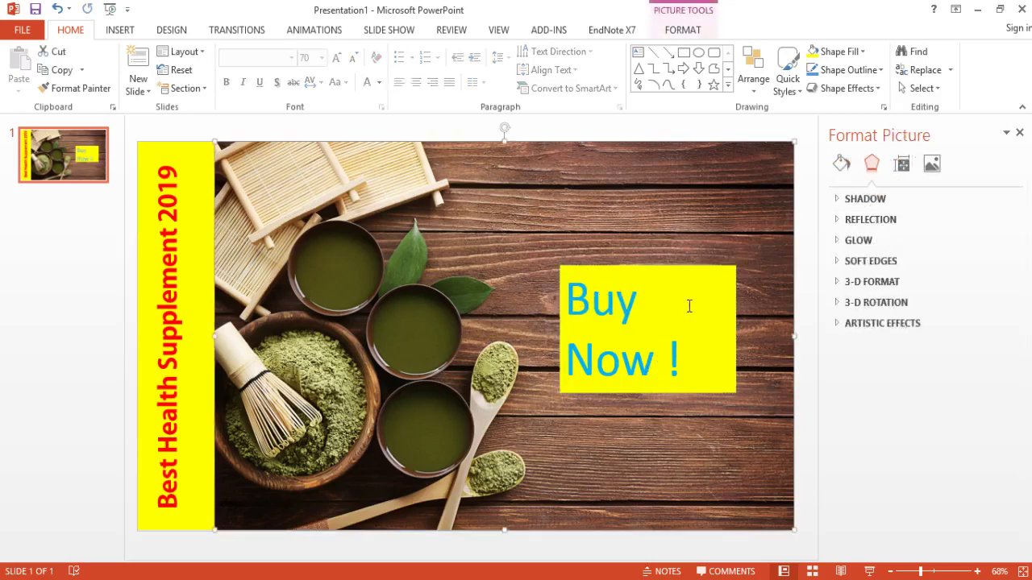
pyautogui.click(704, 276)
pyautogui.moveTo(704, 276); pyautogui.dragTo(698, 203)
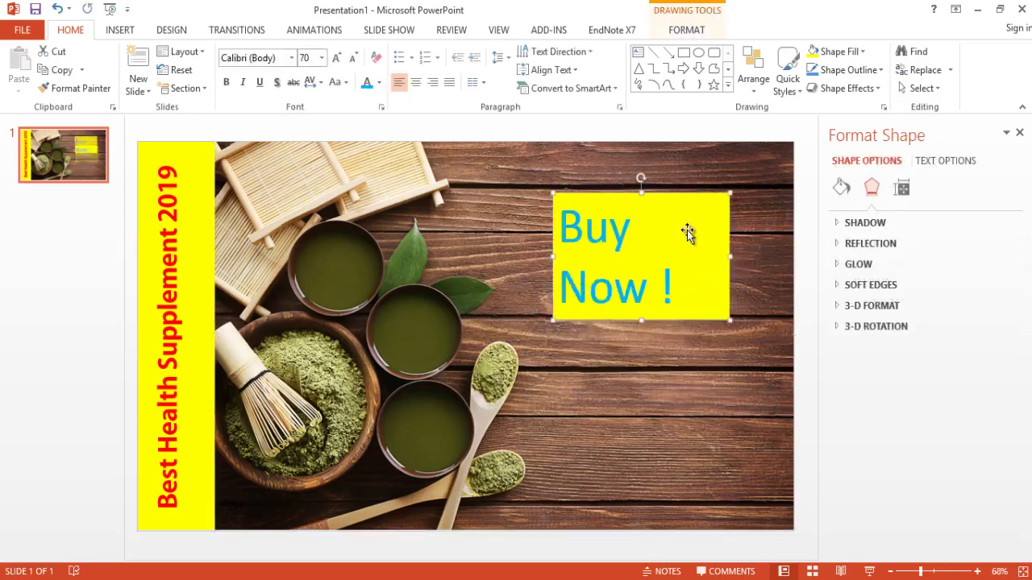
pyautogui.moveTo(703, 249); pyautogui.dragTo(765, 255)
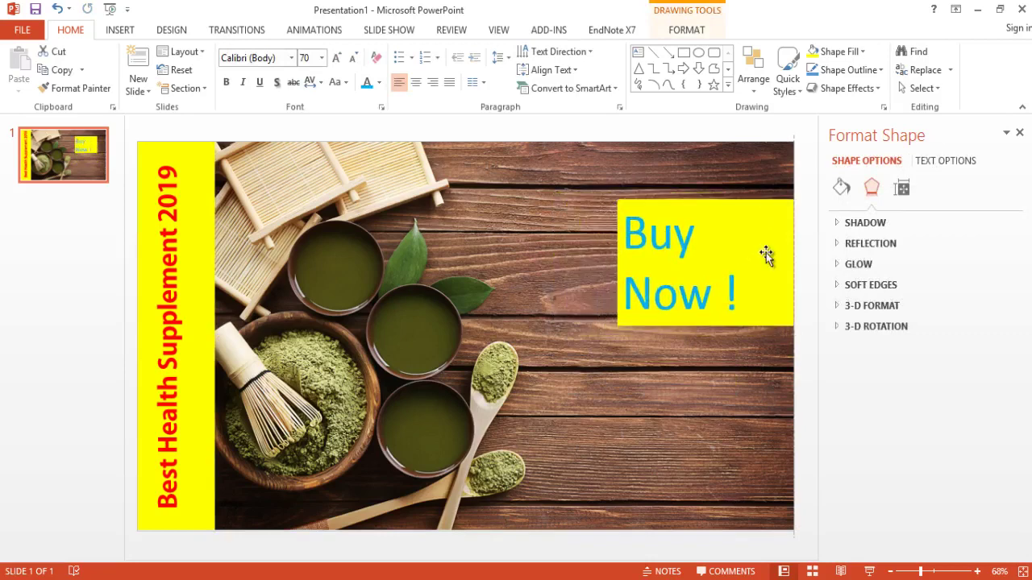
pyautogui.click(681, 415)
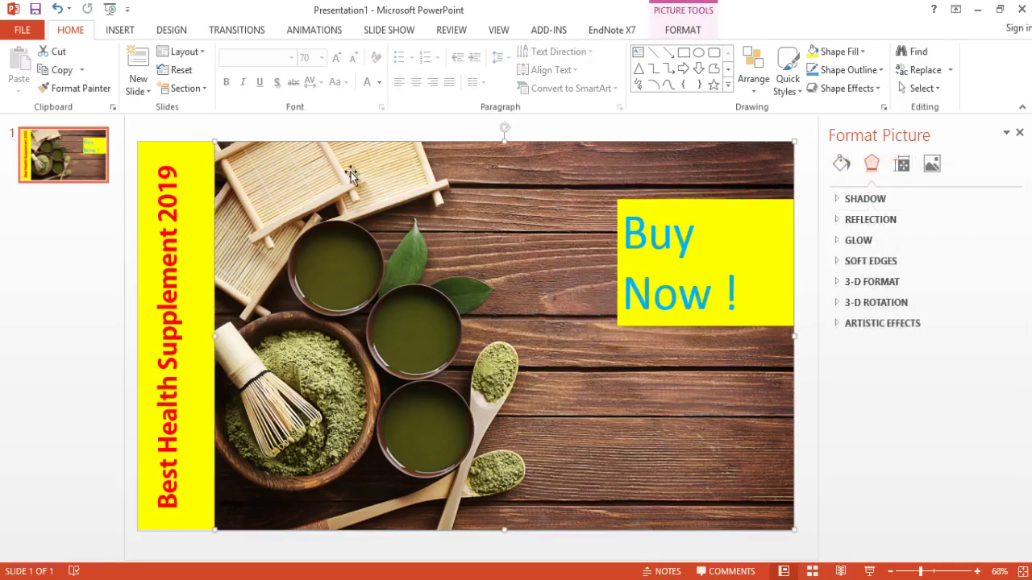
pyautogui.click(119, 30)
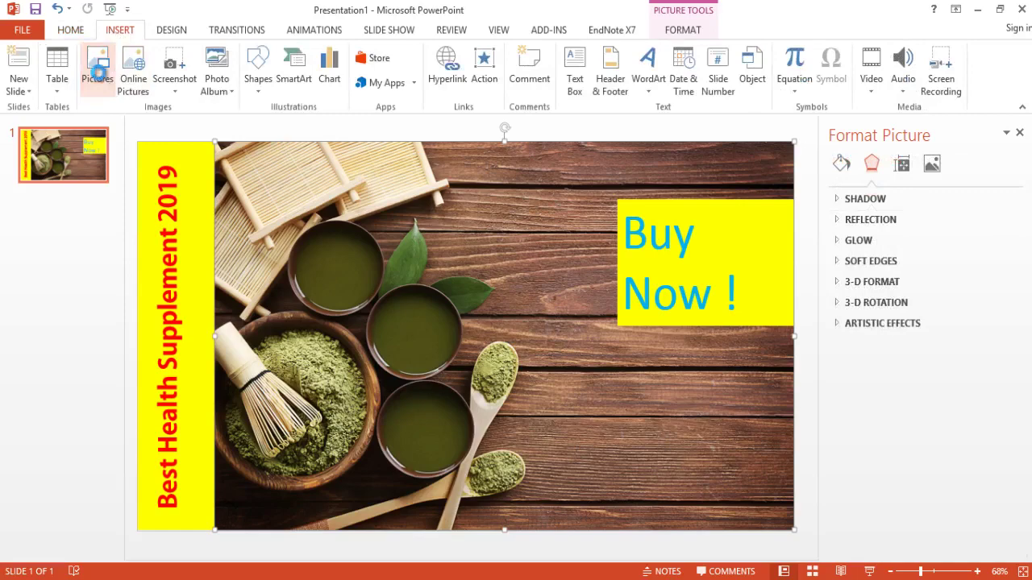
# Step: Insert the bamboo-whisk image onto the slide
pyautogui.click(97, 75)
pyautogui.click(161, 129)
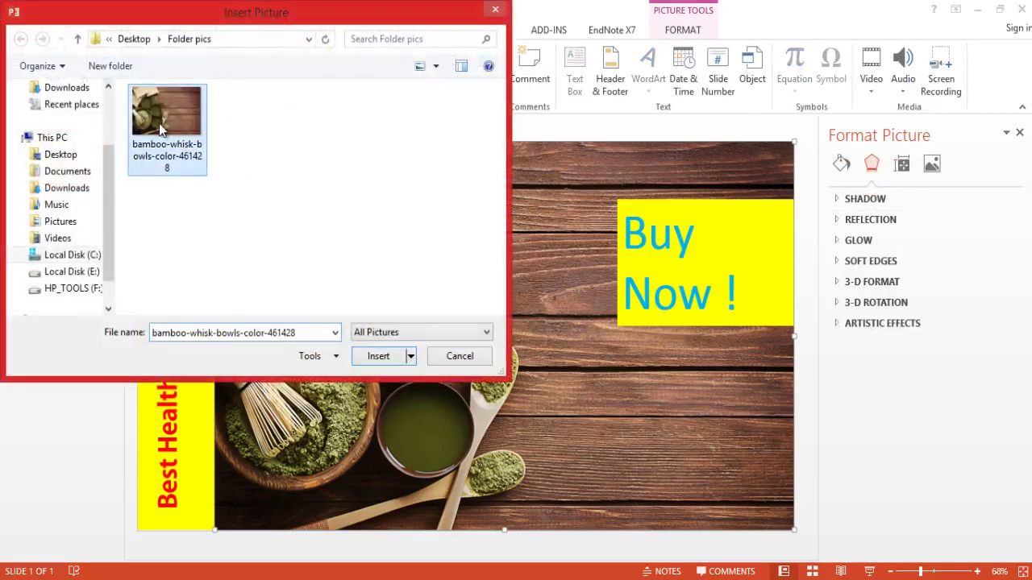
pyautogui.doubleClick(161, 129)
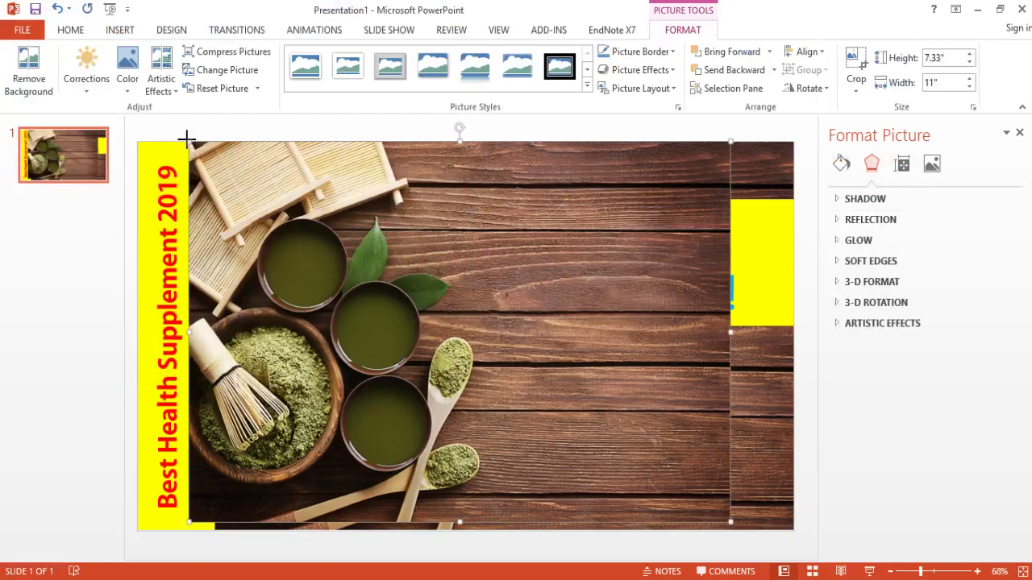
# Step: Shrink the whisk picture to 1.03" x 1.55" and place it in the bottom-right corner
pyautogui.moveTo(187, 141); pyautogui.dragTo(549, 395)
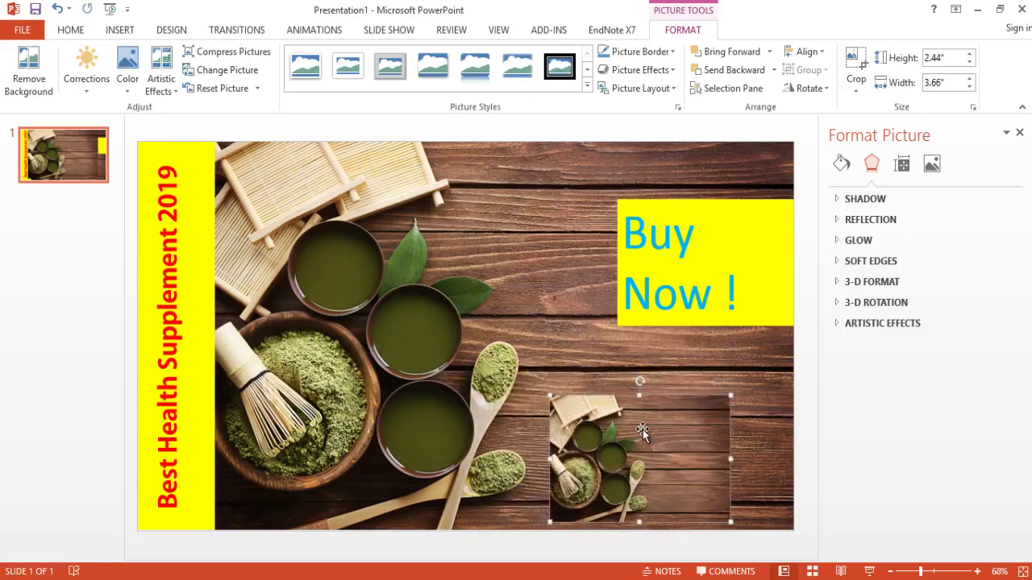
pyautogui.moveTo(641, 432); pyautogui.dragTo(707, 441)
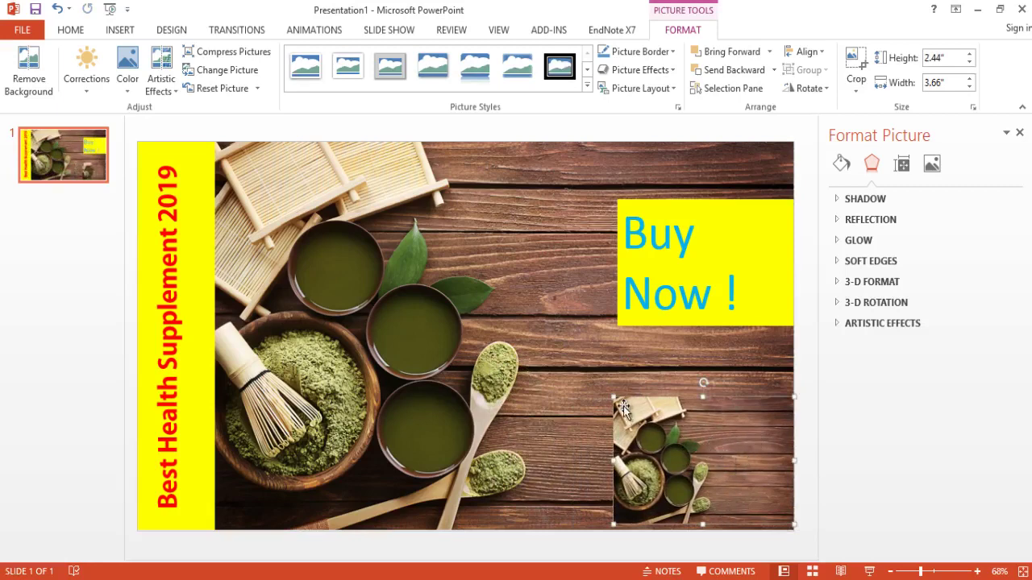
pyautogui.moveTo(615, 397); pyautogui.dragTo(714, 461)
pyautogui.moveTo(749, 492)
pyautogui.mouseDown()
pyautogui.moveTo(598, 470)
pyautogui.moveTo(138, 488)
pyautogui.moveTo(184, 508)
pyautogui.moveTo(715, 492)
pyautogui.moveTo(756, 505)
pyautogui.mouseUp()
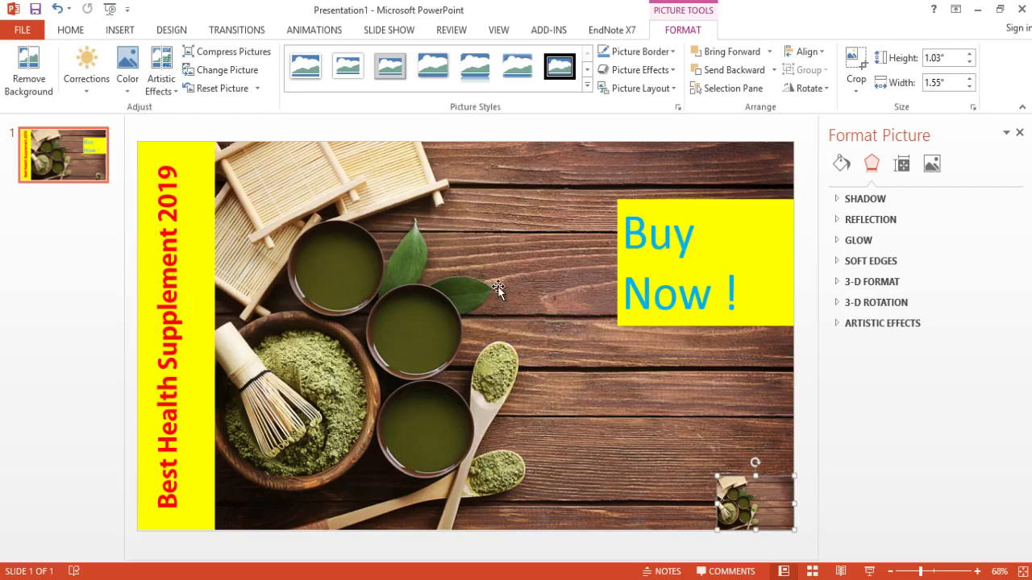
# Step: Apply the white-frame picture style to the whisk logo and nudge it into the corner
pyautogui.click(521, 77)
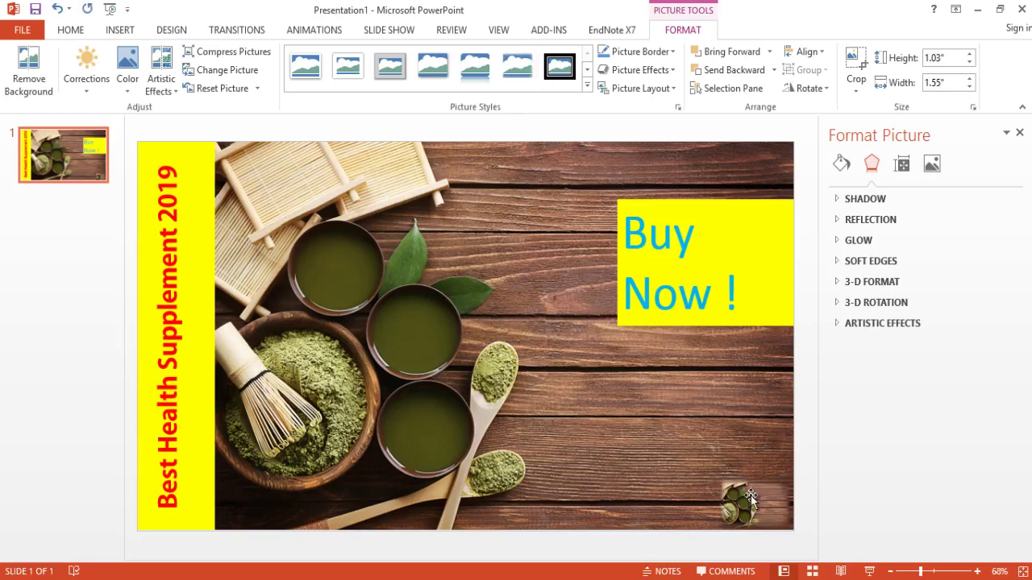
pyautogui.click(387, 72)
pyautogui.click(626, 407)
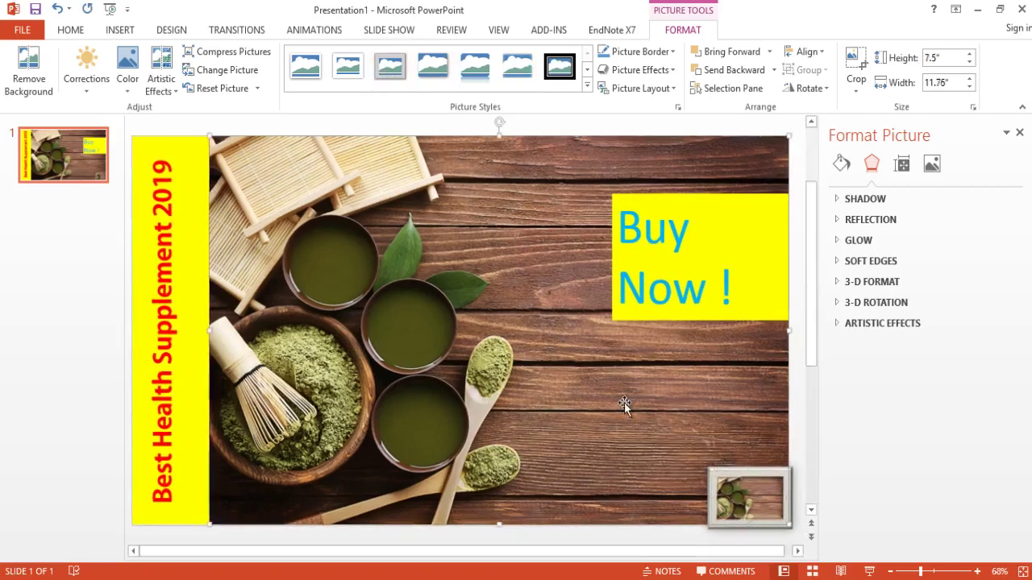
pyautogui.moveTo(749, 496); pyautogui.dragTo(744, 490)
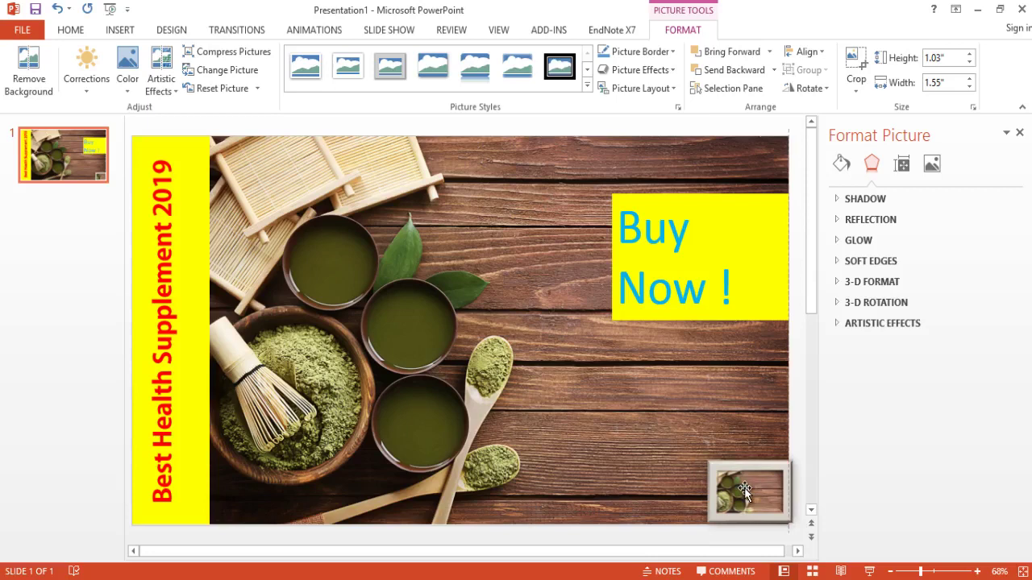
pyautogui.click(633, 544)
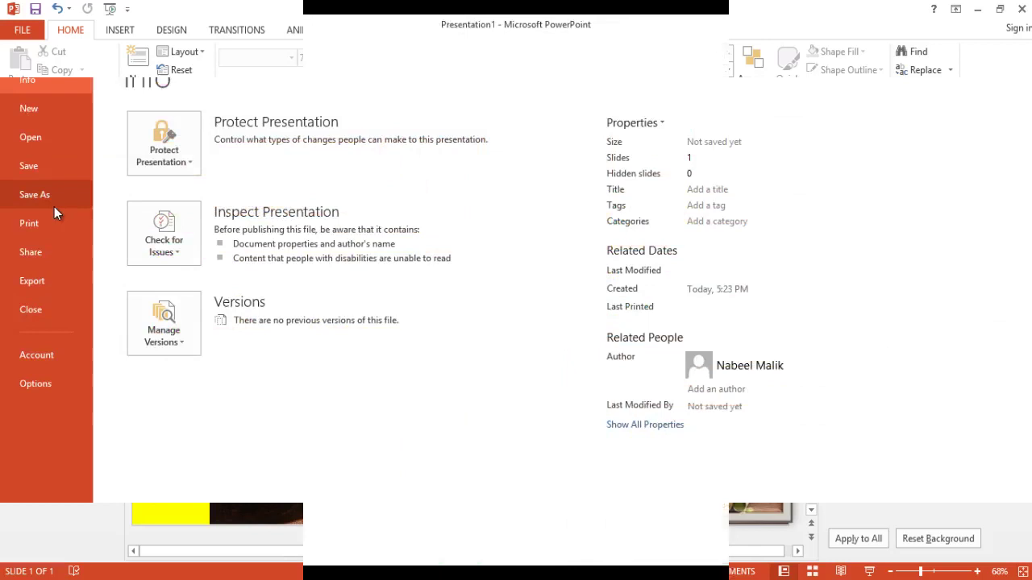
# Step: Start Save As on the Desktop and go into the Folder pics folder
pyautogui.click(54, 207)
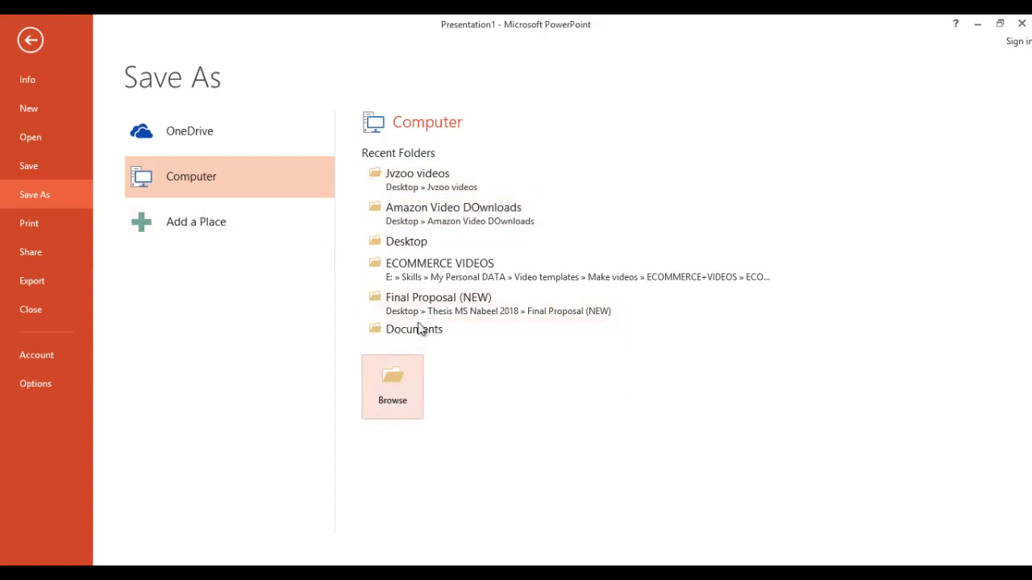
pyautogui.click(415, 247)
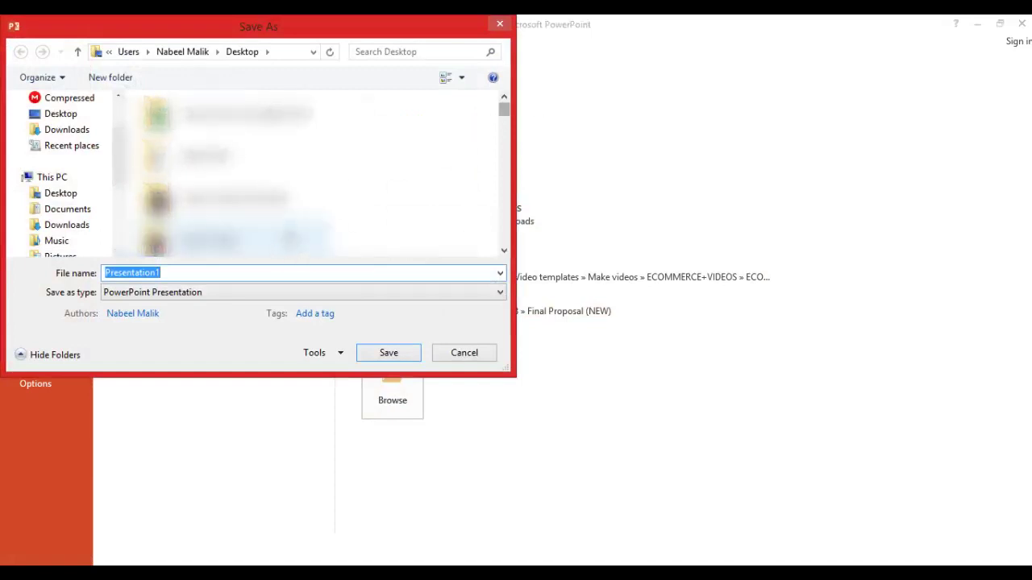
pyautogui.moveTo(503, 109); pyautogui.dragTo(501, 140)
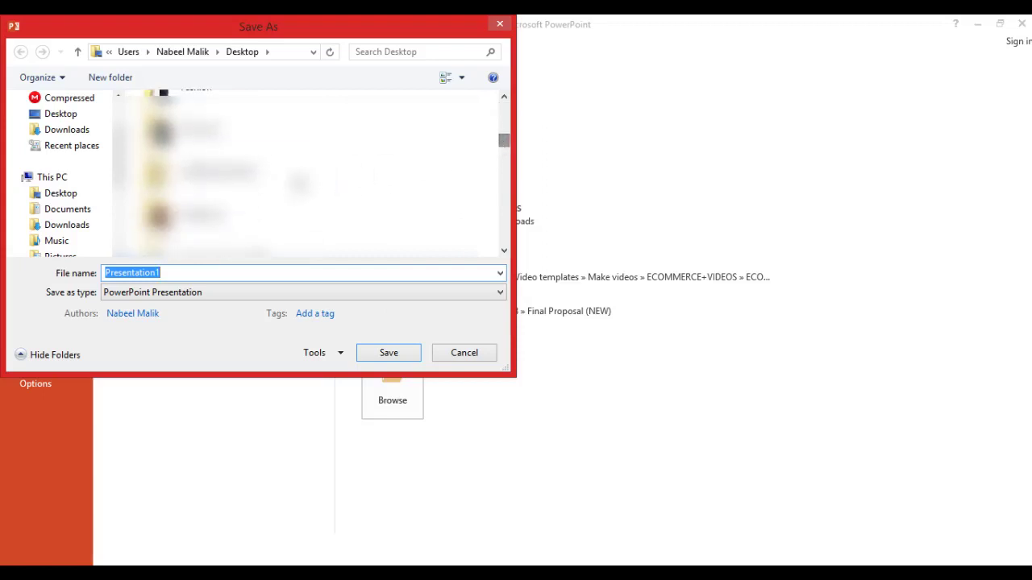
pyautogui.doubleClick(226, 216)
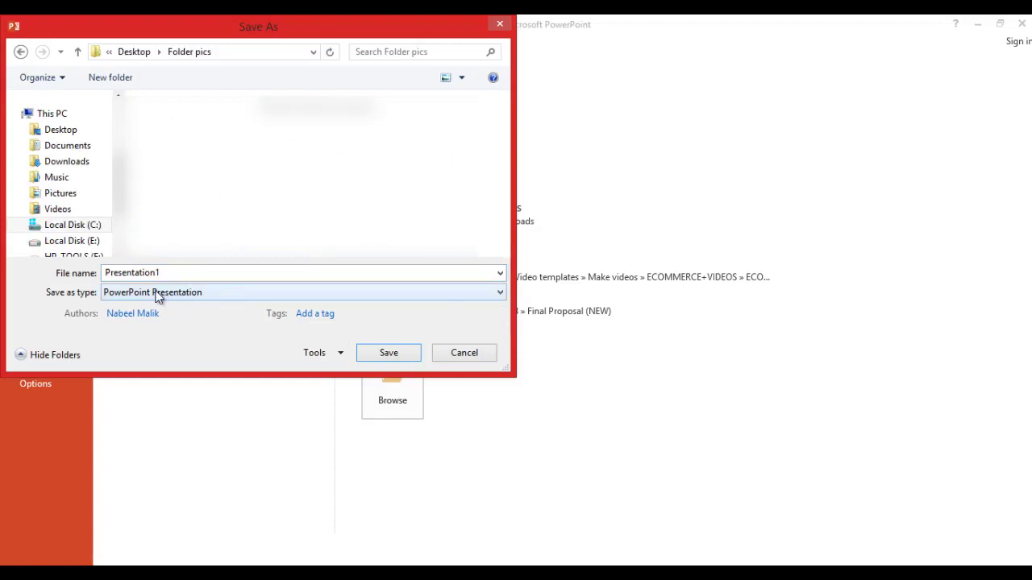
# Step: Save Presentation1 with type JPEG File Interchange Format
pyautogui.click(500, 295)
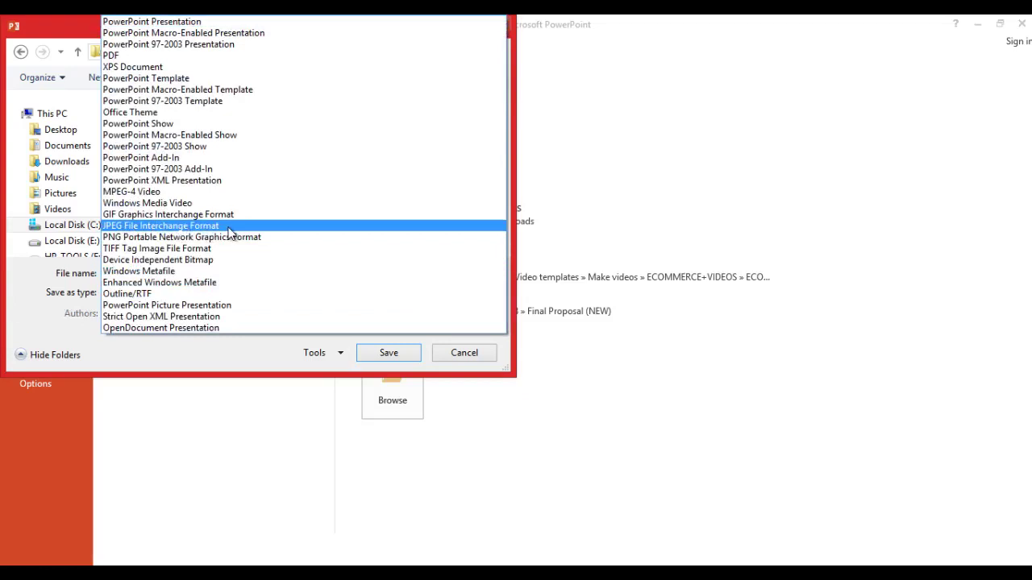
pyautogui.click(230, 229)
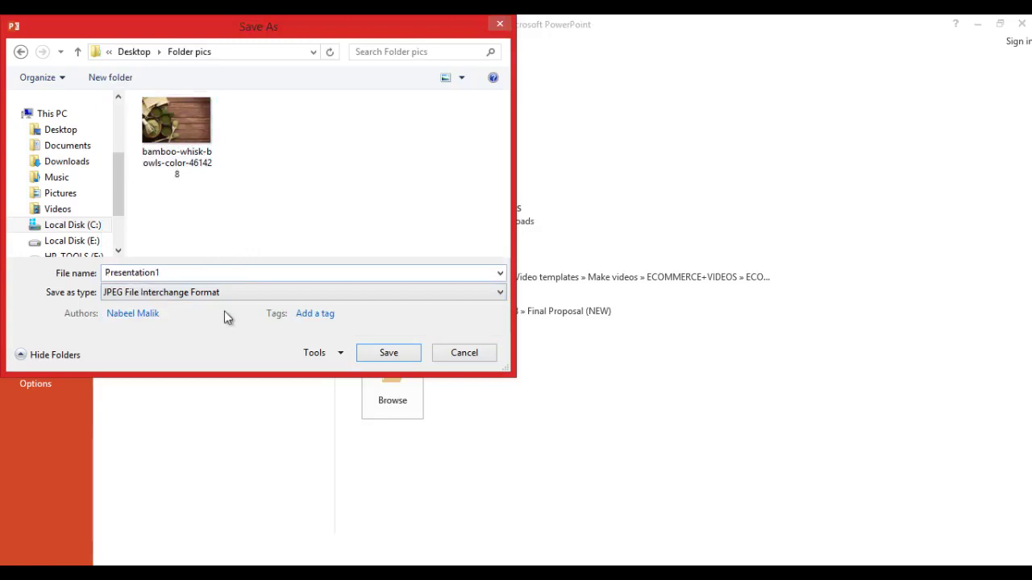
pyautogui.click(402, 358)
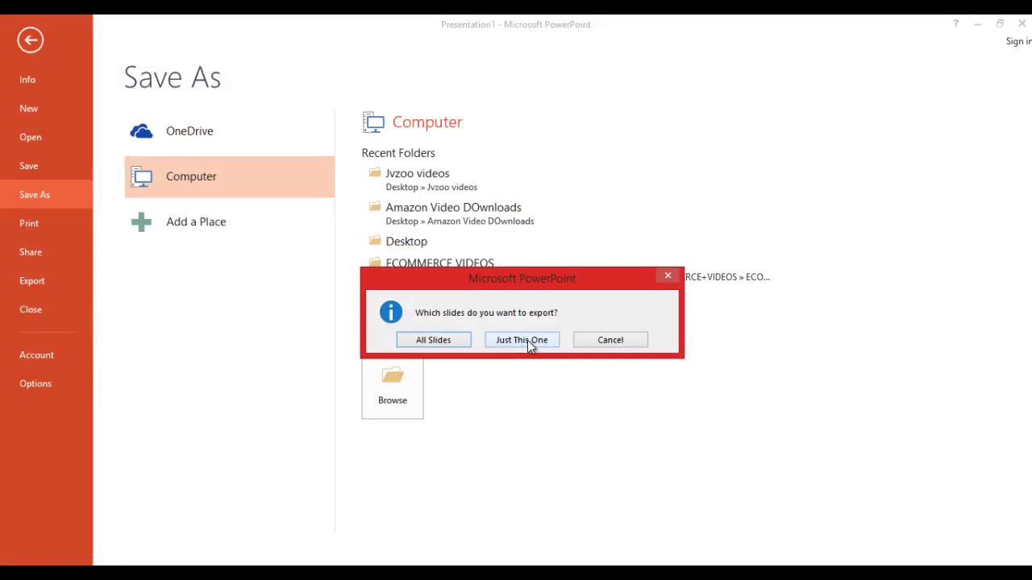
# Step: Export only the current slide as the JPEG
pyautogui.click(516, 340)
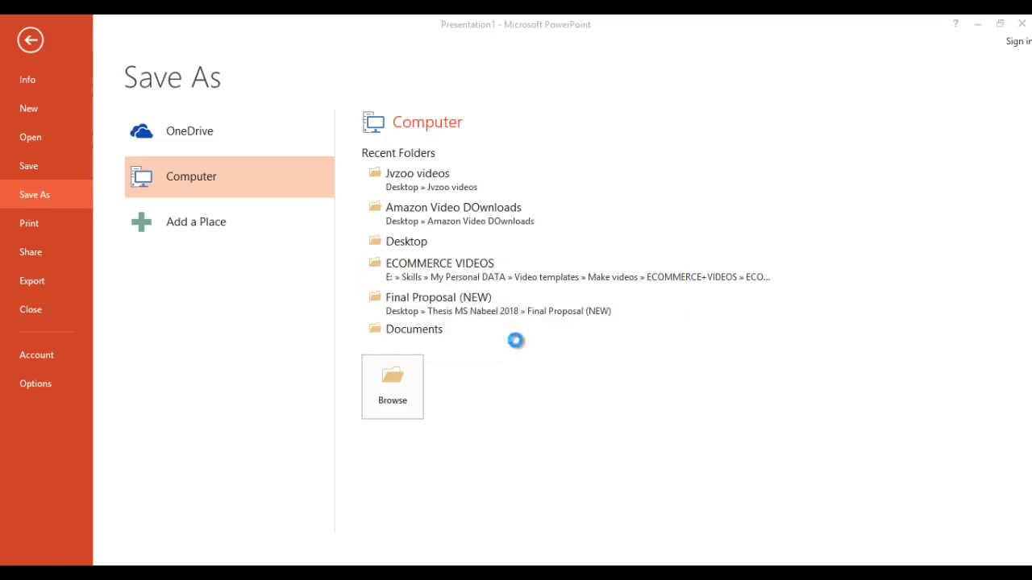